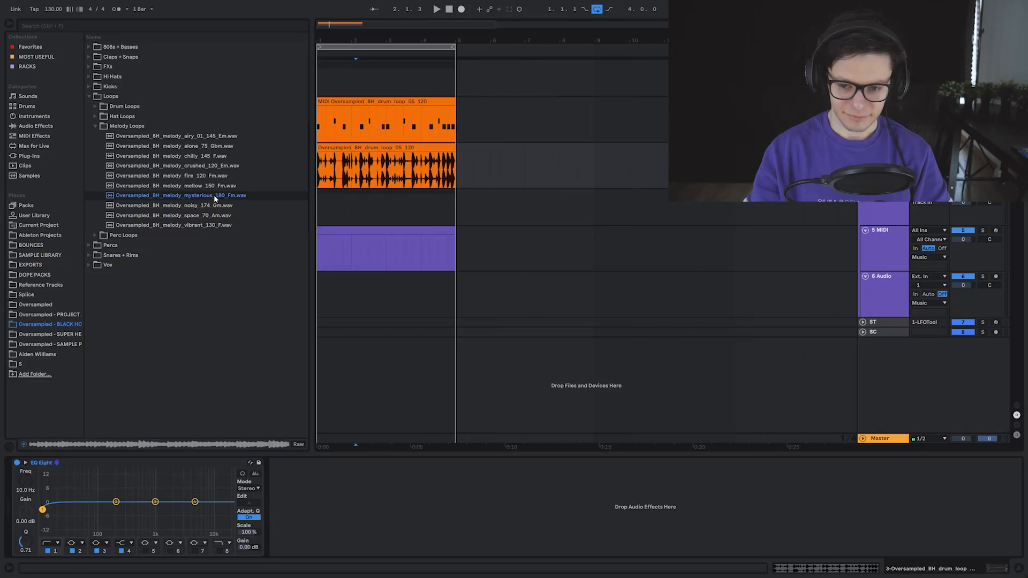
Step: Add the Oversampled_BH_melody_mysterious_180_Fm loop to audio track 6 at bar 5 and change its warp mode
{"action": "left_click_drag", "start_coordinate": [213, 195], "coordinate": [455, 289]}
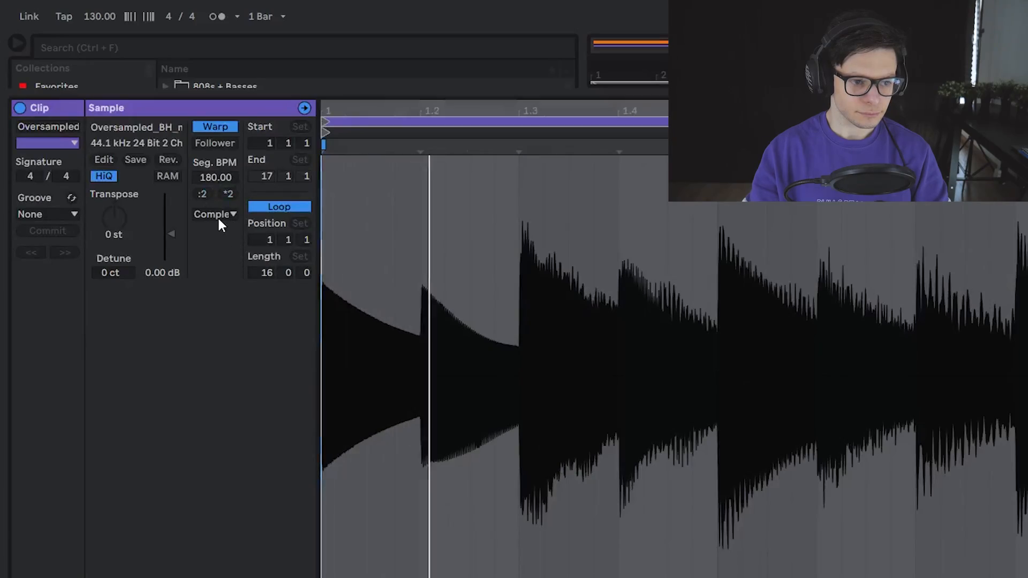
{"action": "left_click", "coordinate": [217, 214]}
{"action": "left_click", "coordinate": [224, 272]}
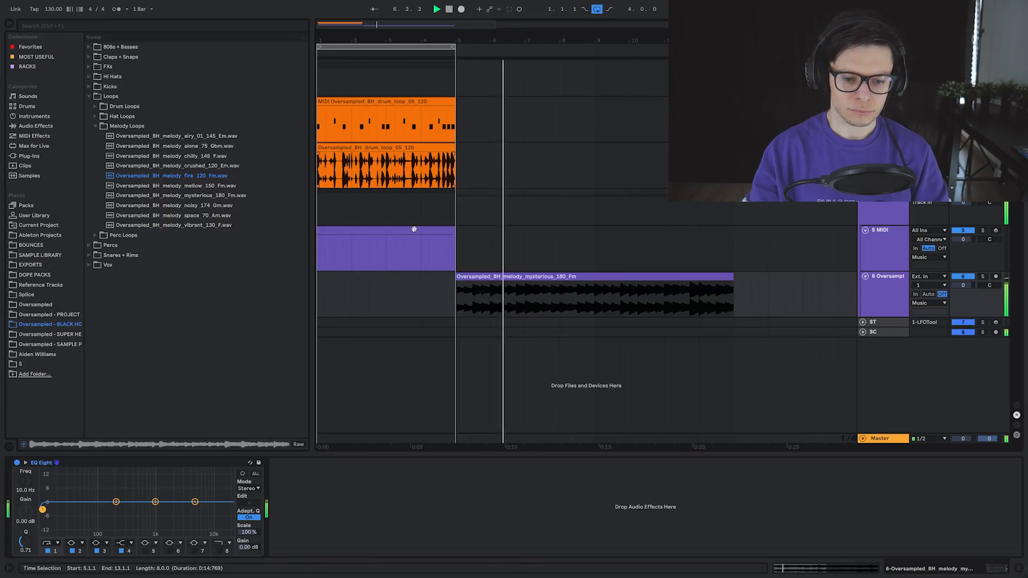
Step: Extend the drum loop audio clip and its MIDI clip to bar 29, matching the end of the melody
{"action": "left_click", "coordinate": [443, 167]}
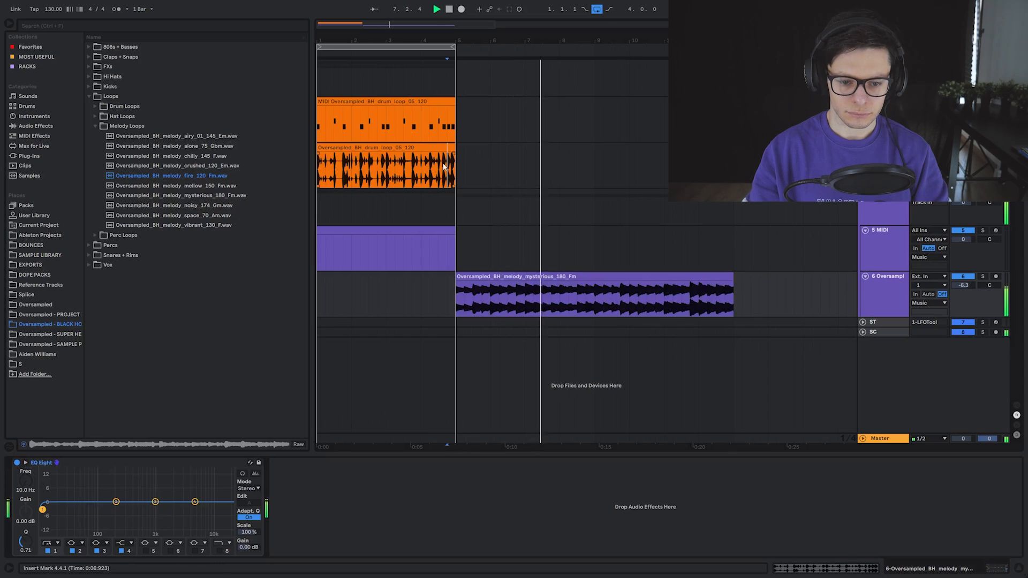
{"action": "left_click", "coordinate": [586, 274]}
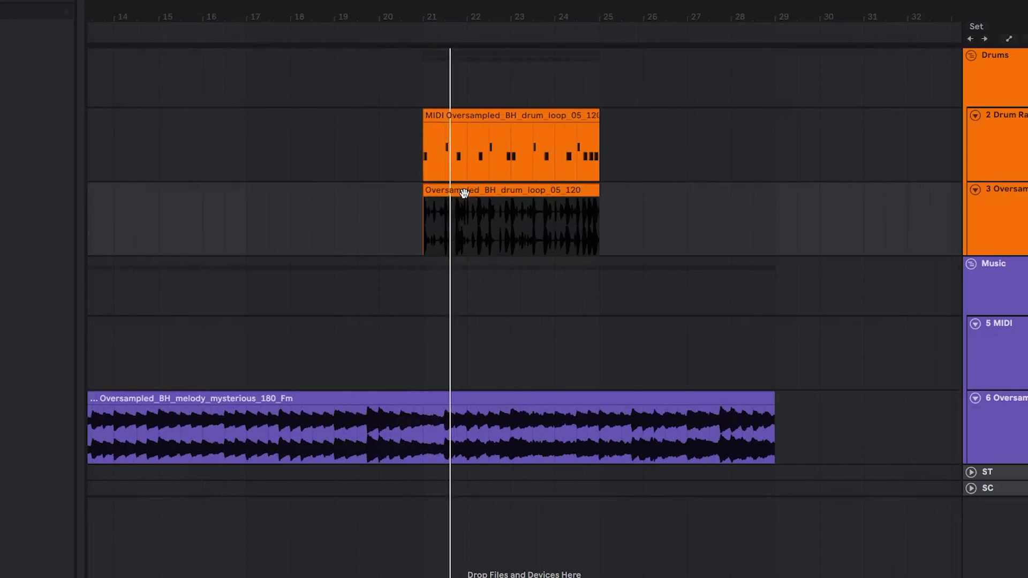
{"action": "left_click_drag", "start_coordinate": [599, 192], "coordinate": [774, 192]}
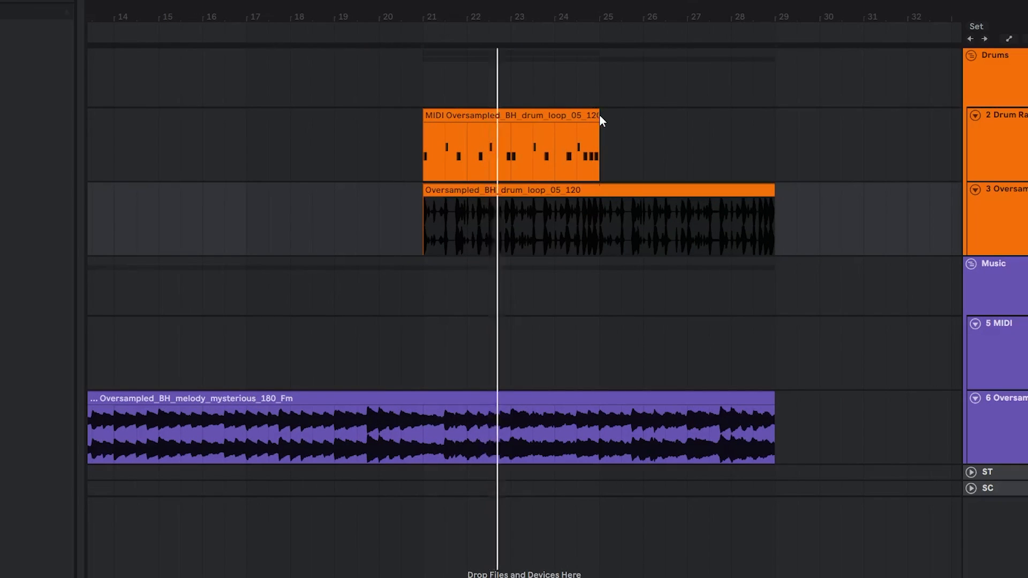
{"action": "left_click_drag", "start_coordinate": [599, 115], "coordinate": [772, 137]}
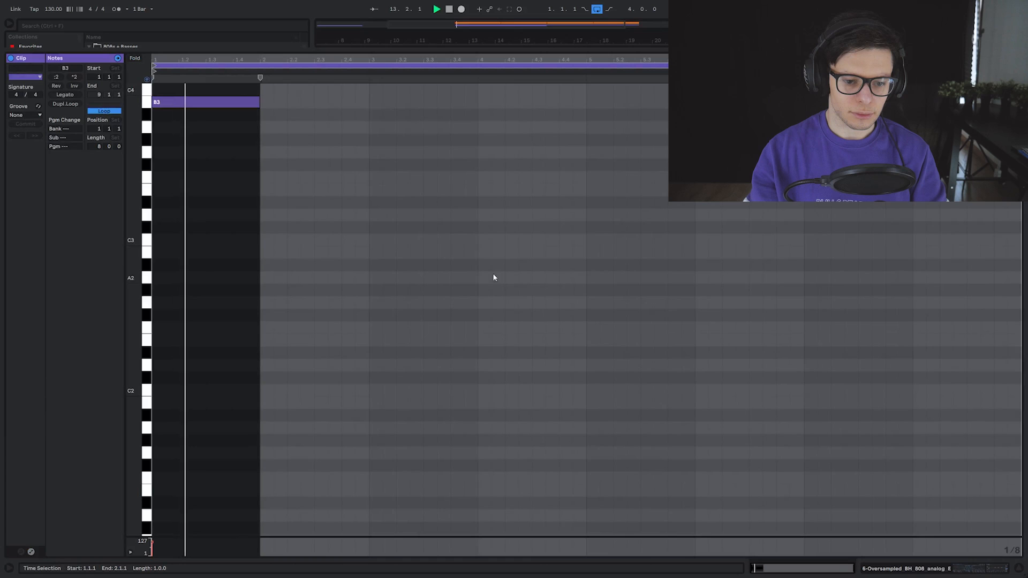
Step: Write the 808 bass line, shifting the note by an octave and lengthening the first A#3 note to match the opening B3 note
{"action": "key", "text": "shift+Down"}
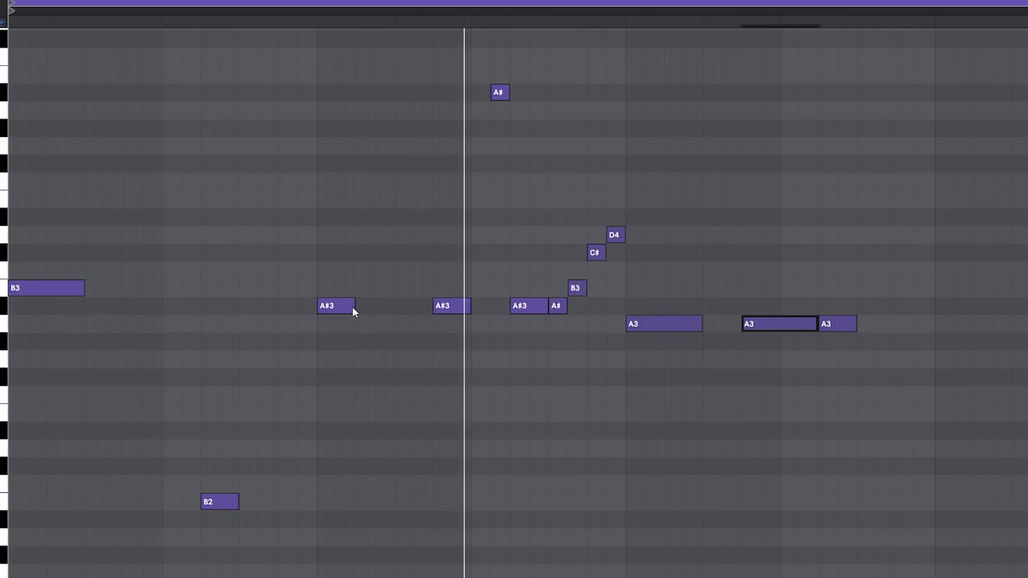
{"action": "left_click_drag", "start_coordinate": [364, 303], "coordinate": [405, 303]}
{"action": "left_click", "coordinate": [312, 240]}
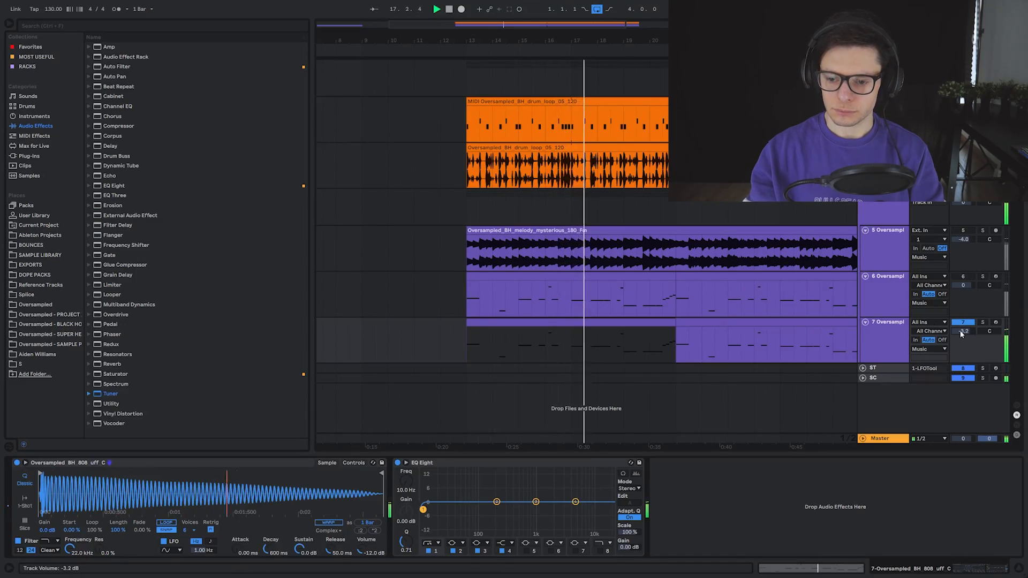
Step: Compare the two 808 tracks and lower the low-cut frequency in the analog 808 track's EQ Eight
{"action": "key", "text": "Up"}
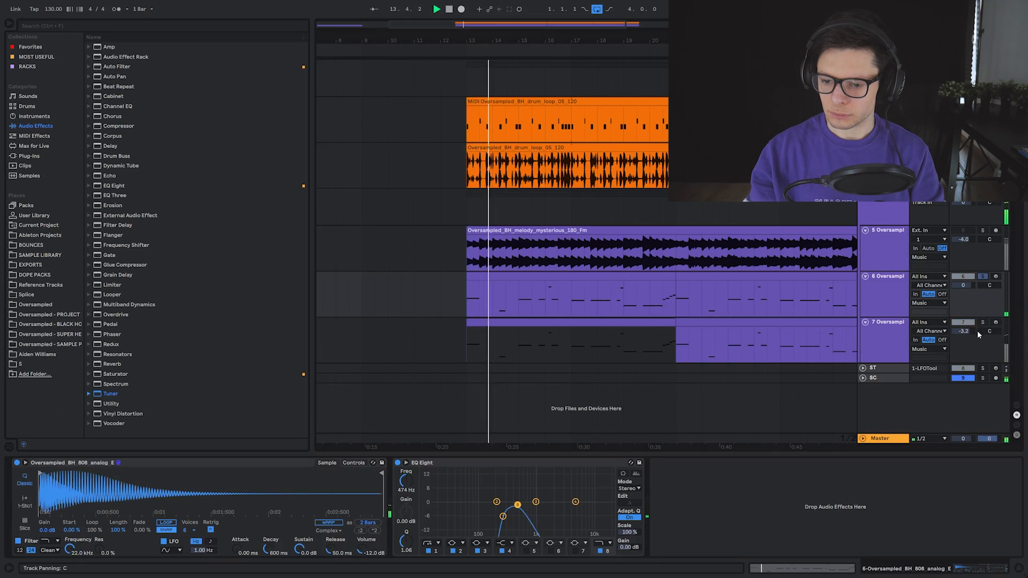
{"action": "left_click", "coordinate": [877, 345]}
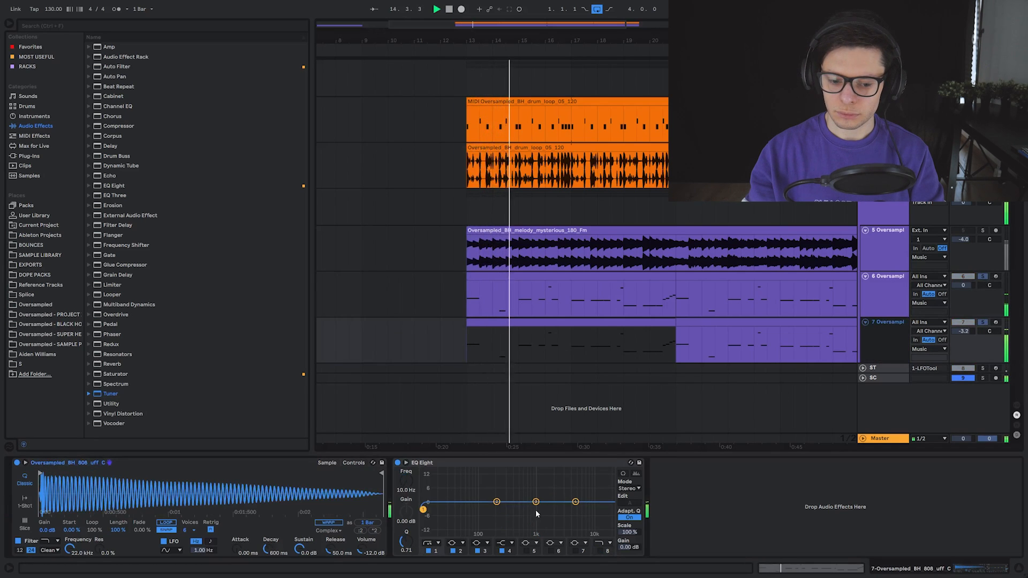
{"action": "left_click", "coordinate": [879, 313]}
{"action": "left_click_drag", "start_coordinate": [502, 516], "coordinate": [494, 516]}
{"action": "key", "text": "space"}
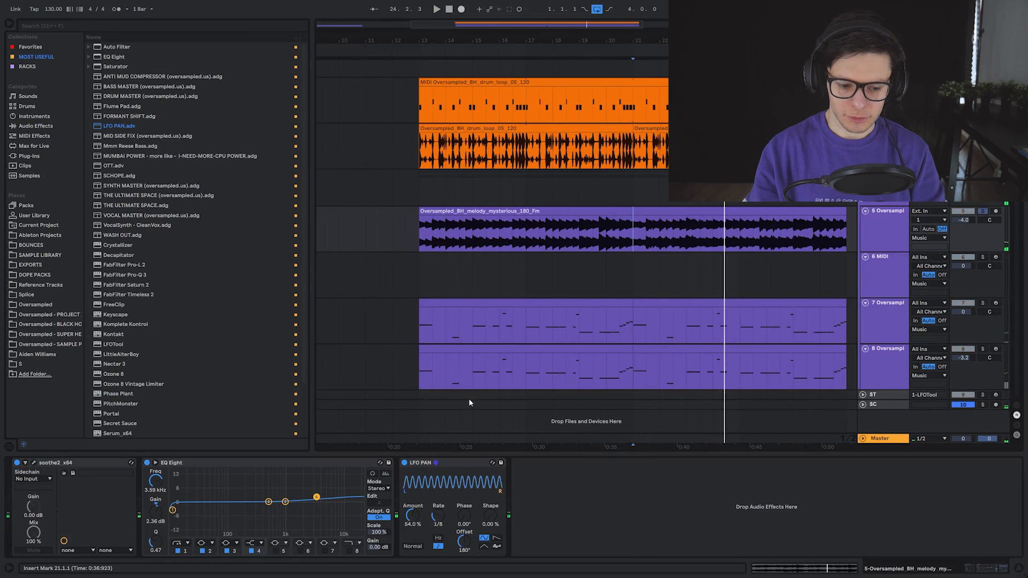
Step: Play the melody and compare its sound with the LFO PAN effect bypassed and enabled
{"action": "key", "text": "space"}
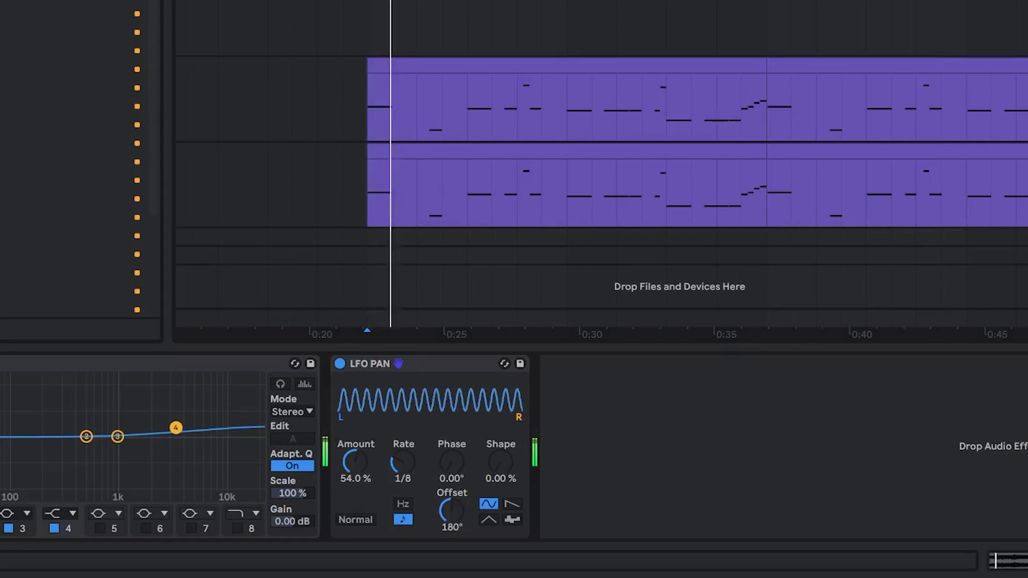
{"action": "left_click", "coordinate": [340, 364]}
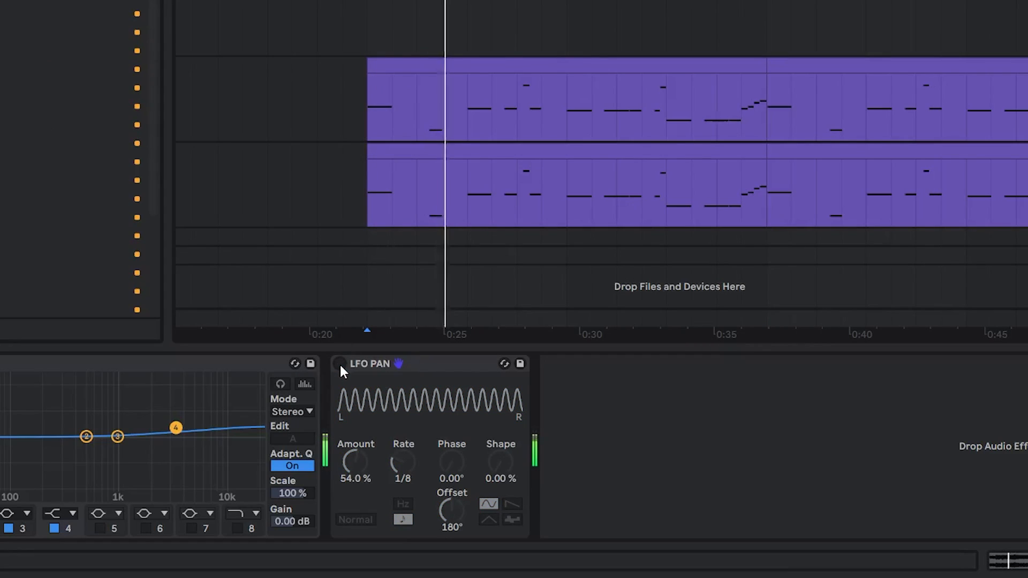
{"action": "left_click", "coordinate": [339, 365]}
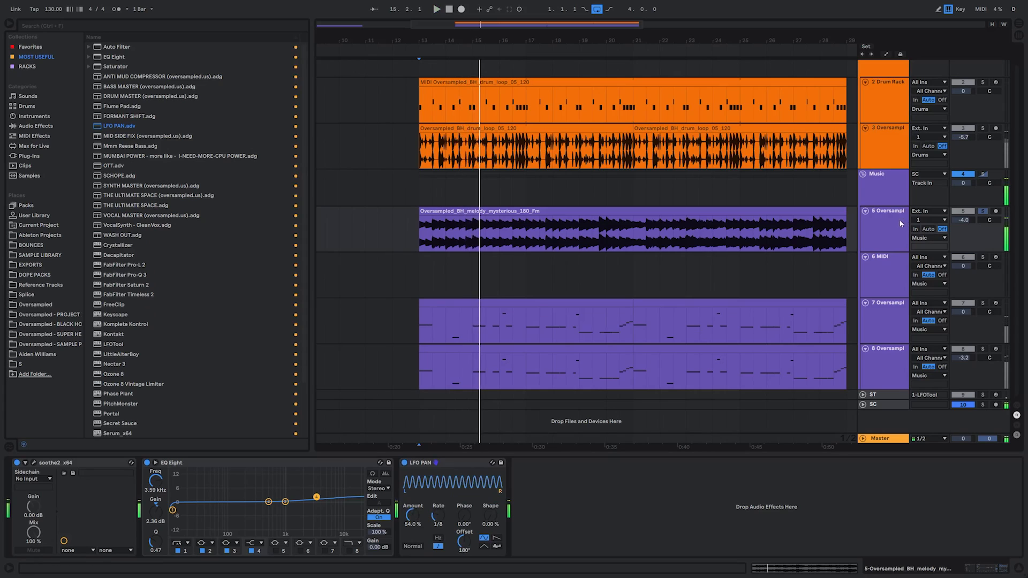
Step: Freeze the processed melody track and transpose the frozen audio copy up 12 semitones
{"action": "right_click", "coordinate": [902, 224]}
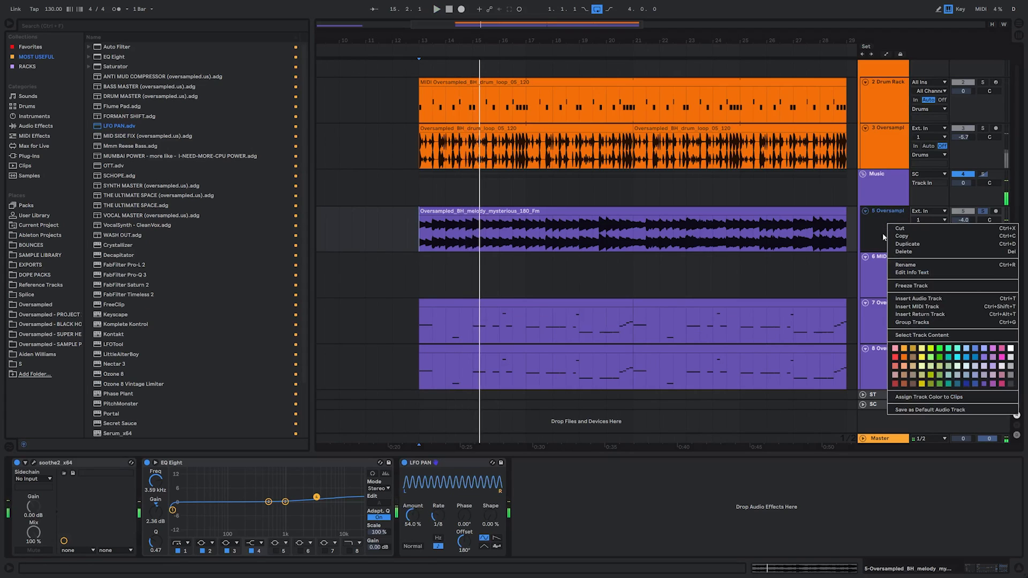
{"action": "left_click", "coordinate": [926, 286]}
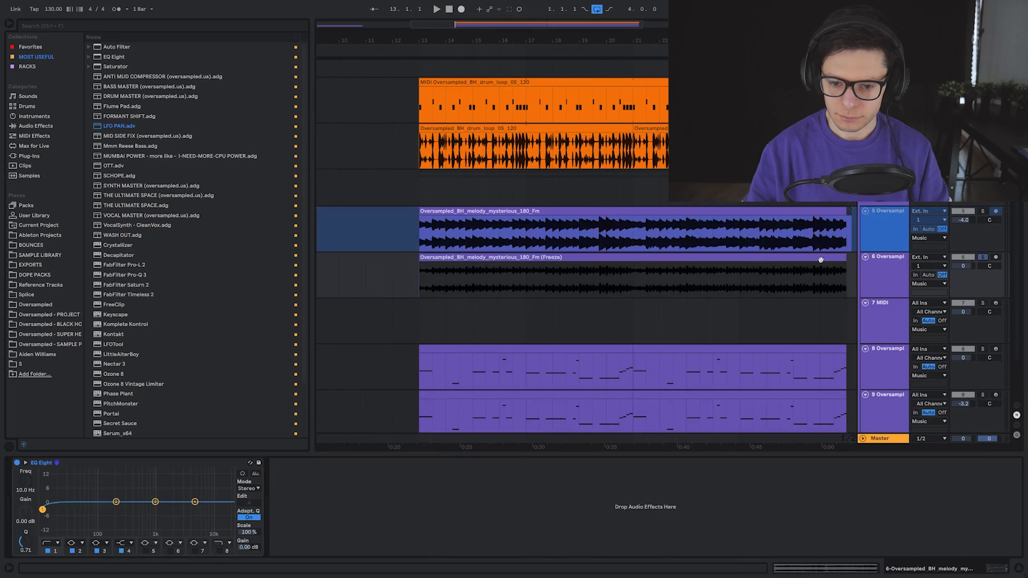
{"action": "key", "text": "space"}
{"action": "double_click", "coordinate": [681, 253]}
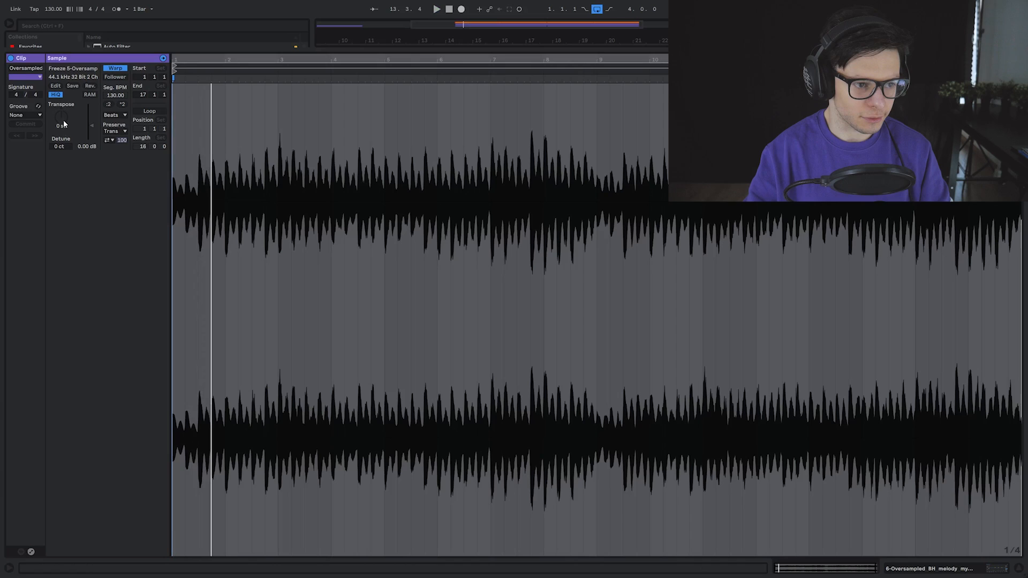
{"action": "left_click_drag", "start_coordinate": [63, 121], "coordinate": [64, 102]}
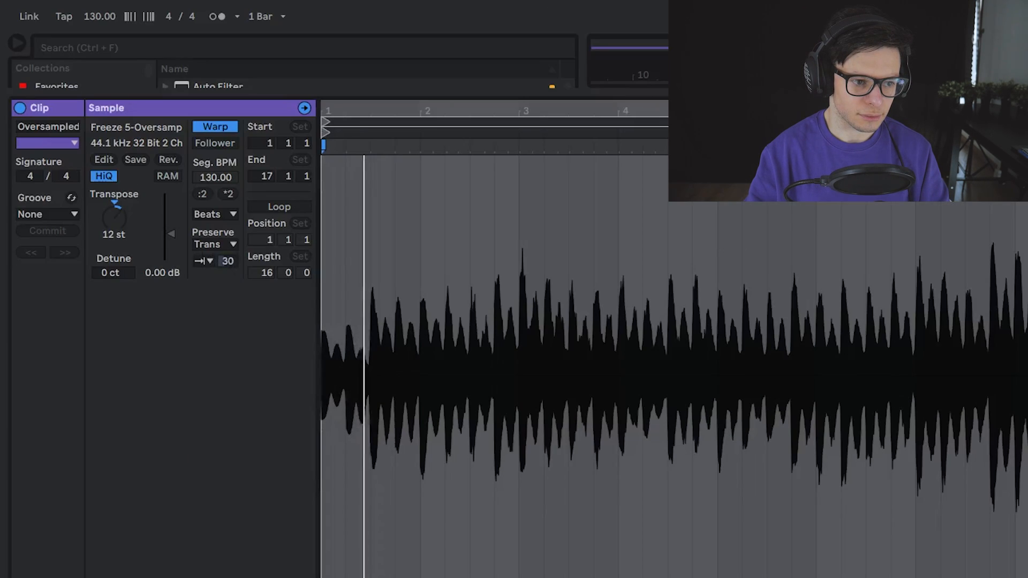
Step: Set the frozen copy's Beats warping to preserve 1/8, raise its envelope, and add THE ULTIMATE SPACE (oversampled.us) rack to its track
{"action": "left_click", "coordinate": [115, 132]}
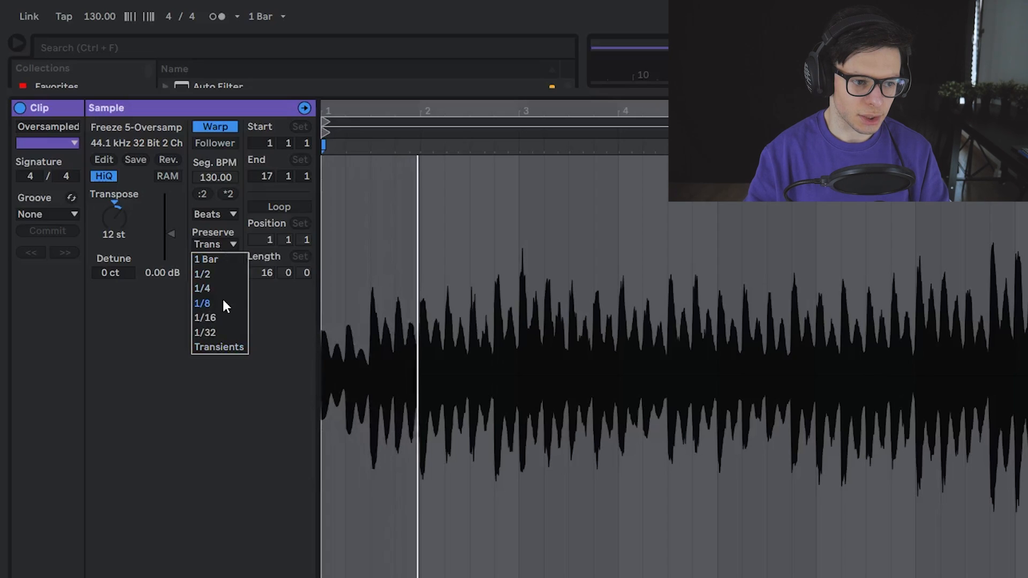
{"action": "left_click", "coordinate": [120, 161]}
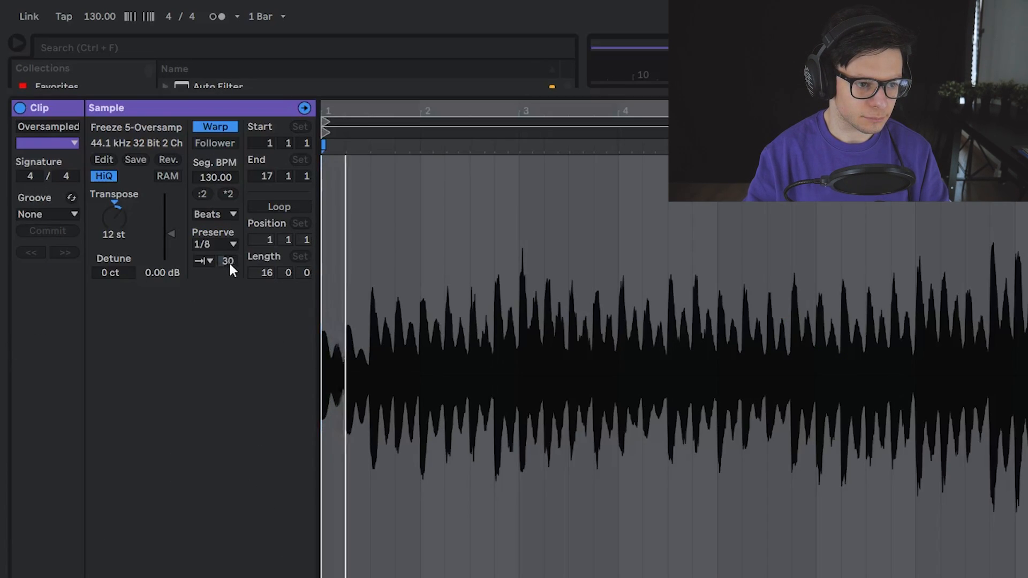
{"action": "left_click_drag", "start_coordinate": [228, 261], "coordinate": [228, 254]}
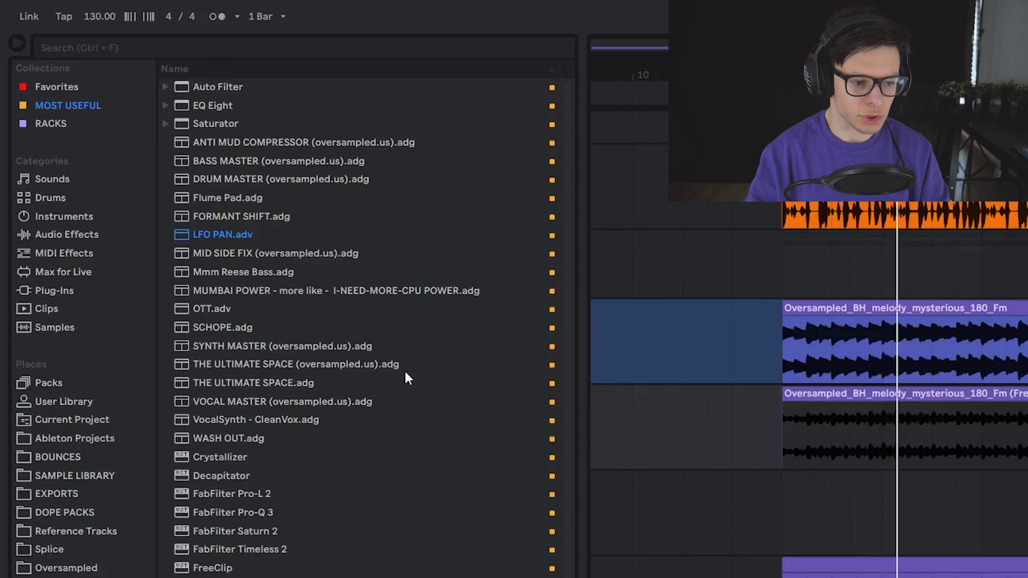
{"action": "left_click_drag", "start_coordinate": [316, 364], "coordinate": [882, 392]}
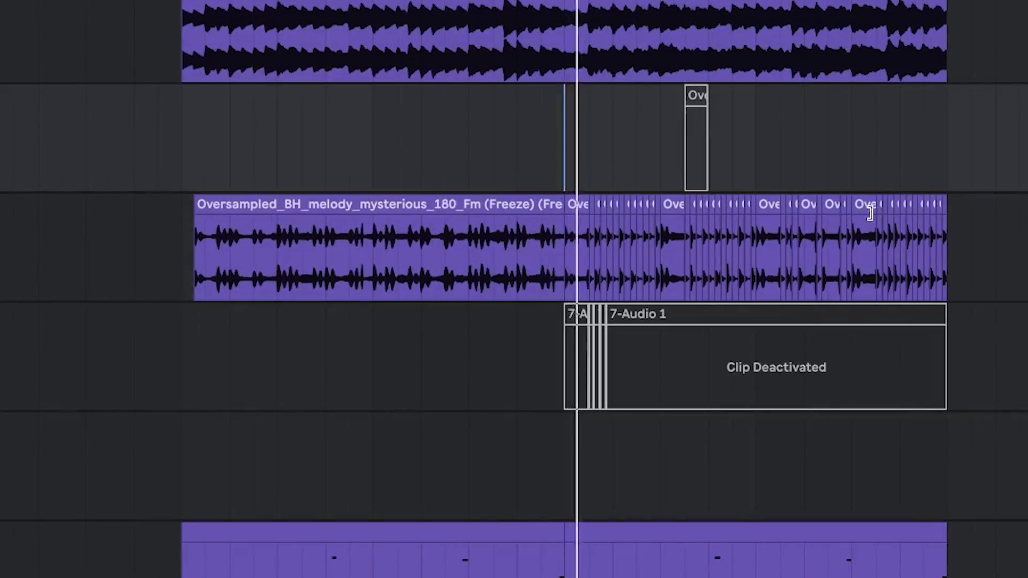
Step: Delete the long frozen melody clip preceding the chopped clips and the deactivated 7-Audio clips on the track beneath them
{"action": "left_click", "coordinate": [513, 211]}
{"action": "key", "text": "Delete"}
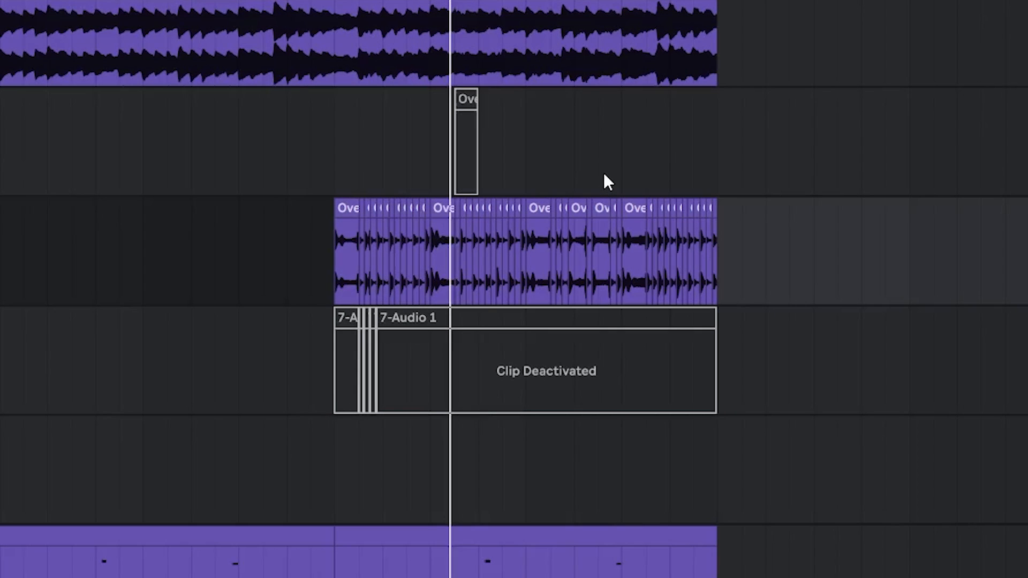
{"action": "scroll", "coordinate": [416, 182], "scroll_direction": "up", "scroll_amount": 3, "text": "ctrl"}
{"action": "scroll", "coordinate": [423, 241], "scroll_direction": "up", "scroll_amount": 3, "text": "ctrl"}
{"action": "left_click_drag", "start_coordinate": [422, 241], "coordinate": [502, 251], "text": "ctrl+alt"}
{"action": "scroll", "coordinate": [502, 252], "scroll_direction": "down", "scroll_amount": 2, "text": "ctrl"}
{"action": "left_click_drag", "start_coordinate": [767, 250], "coordinate": [609, 250], "text": "ctrl+alt"}
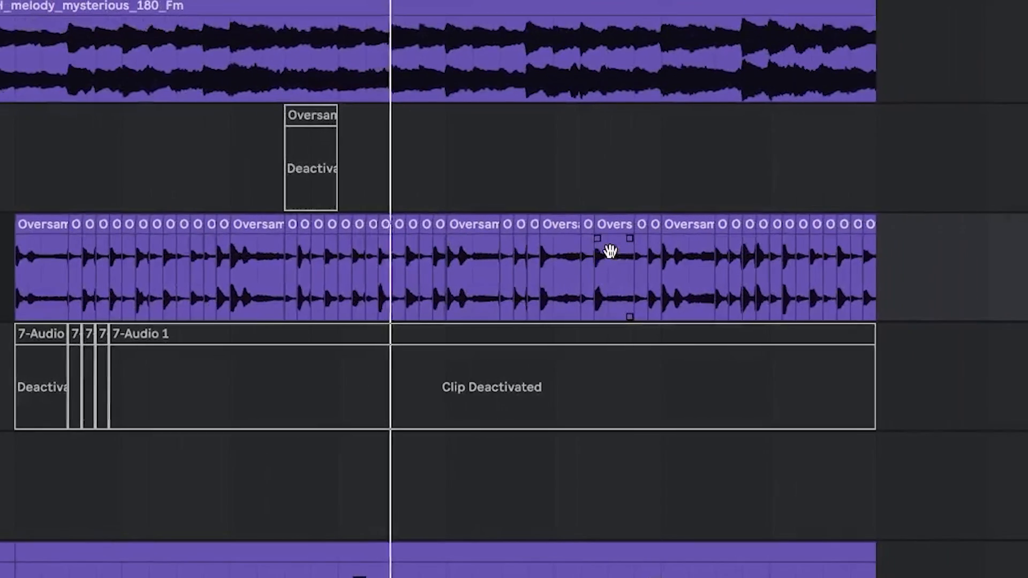
{"action": "left_click_drag", "start_coordinate": [518, 248], "coordinate": [559, 249], "text": "ctrl+alt"}
{"action": "left_click_drag", "start_coordinate": [386, 334], "coordinate": [589, 351], "text": "ctrl+alt"}
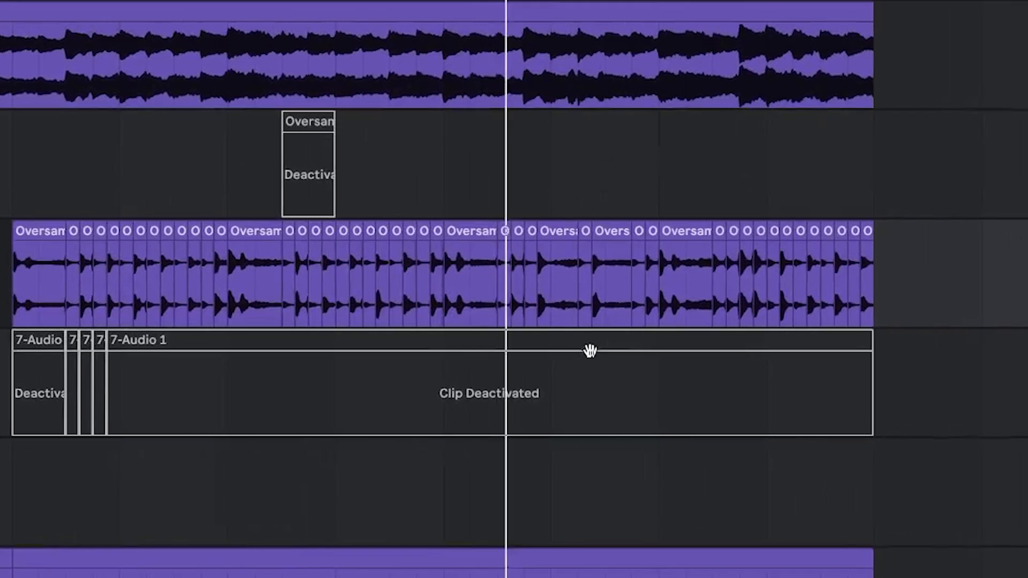
{"action": "left_click", "coordinate": [953, 408]}
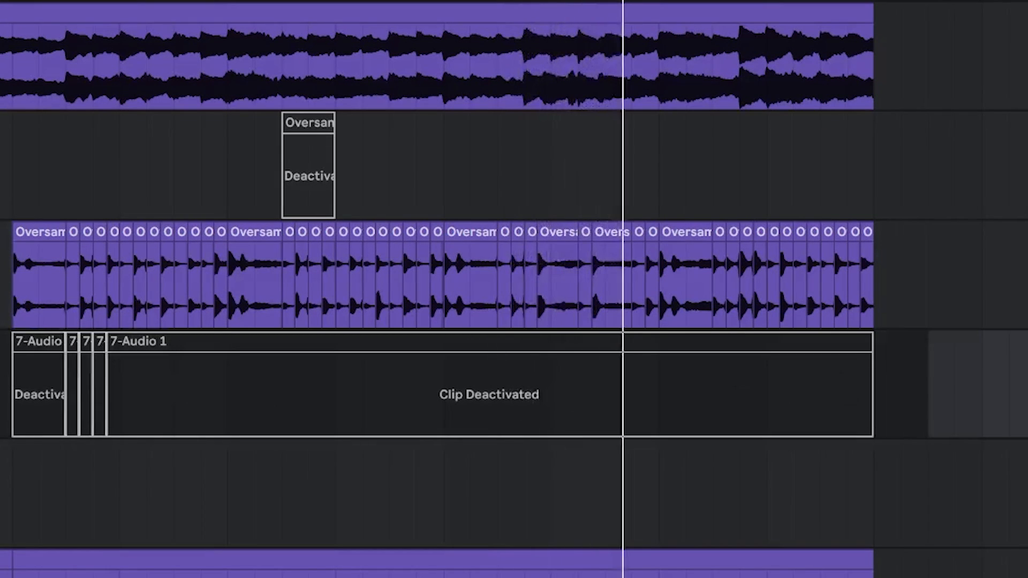
{"action": "scroll", "coordinate": [1026, 373], "scroll_direction": "down", "scroll_amount": 3, "text": "ctrl"}
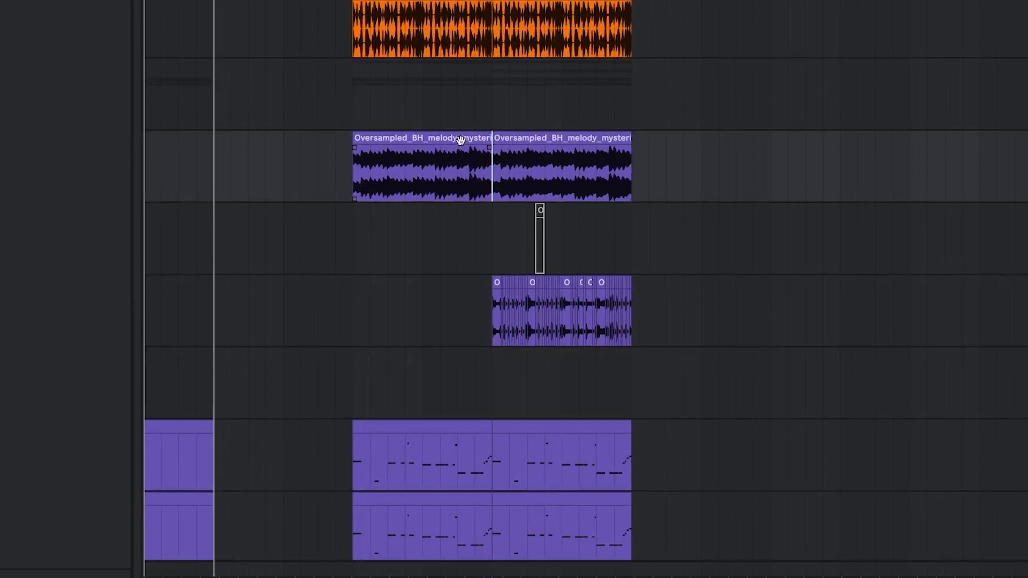
Step: Copy the first melody clip to bars 9–17 as an intro and open the copy's warp mode options
{"action": "left_click_drag", "start_coordinate": [461, 142], "coordinate": [316, 152], "text": "ctrl"}
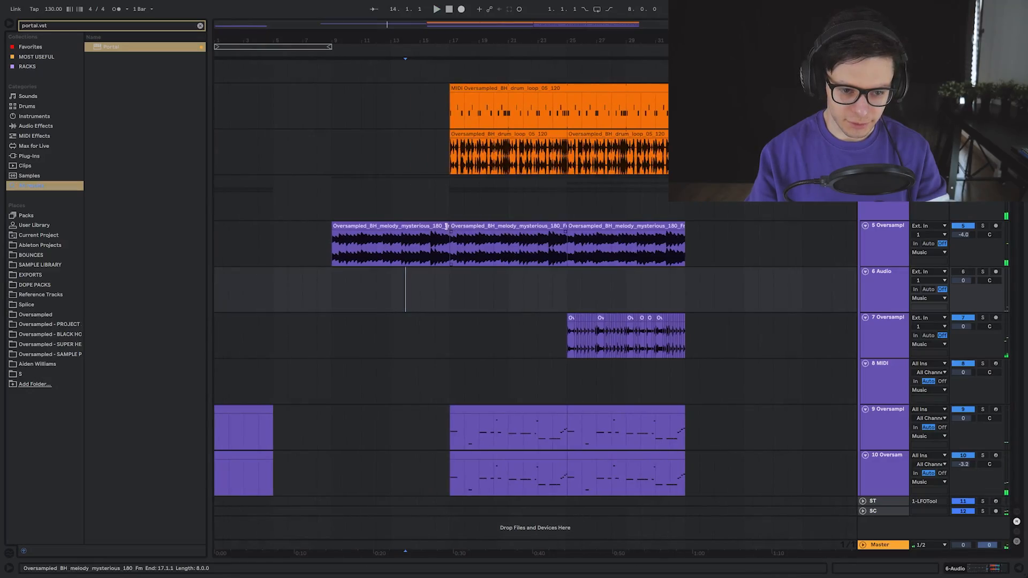
{"action": "left_click", "coordinate": [448, 226]}
{"action": "left_click", "coordinate": [201, 26]}
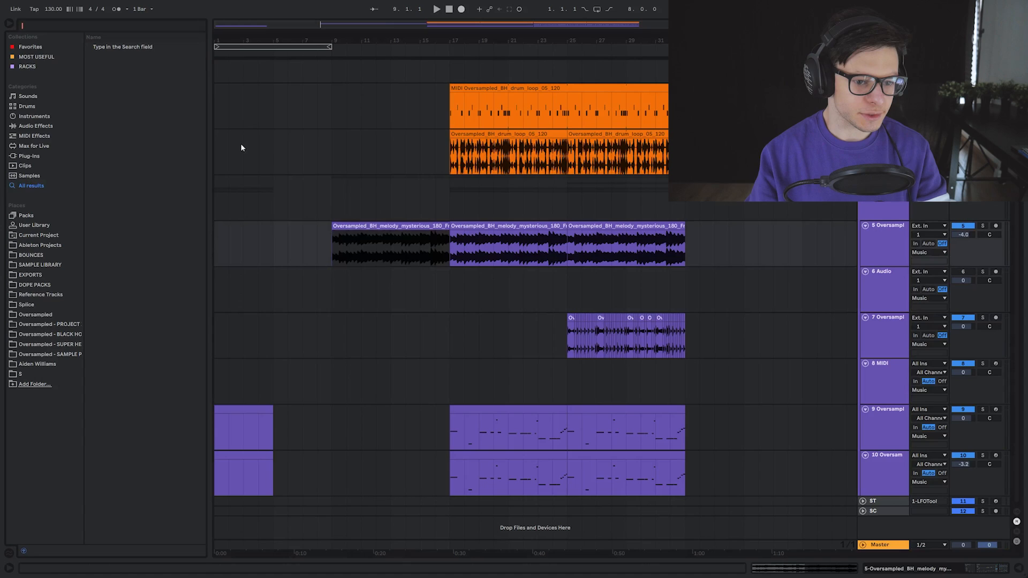
{"action": "double_click", "coordinate": [393, 225]}
{"action": "left_click", "coordinate": [115, 115]}
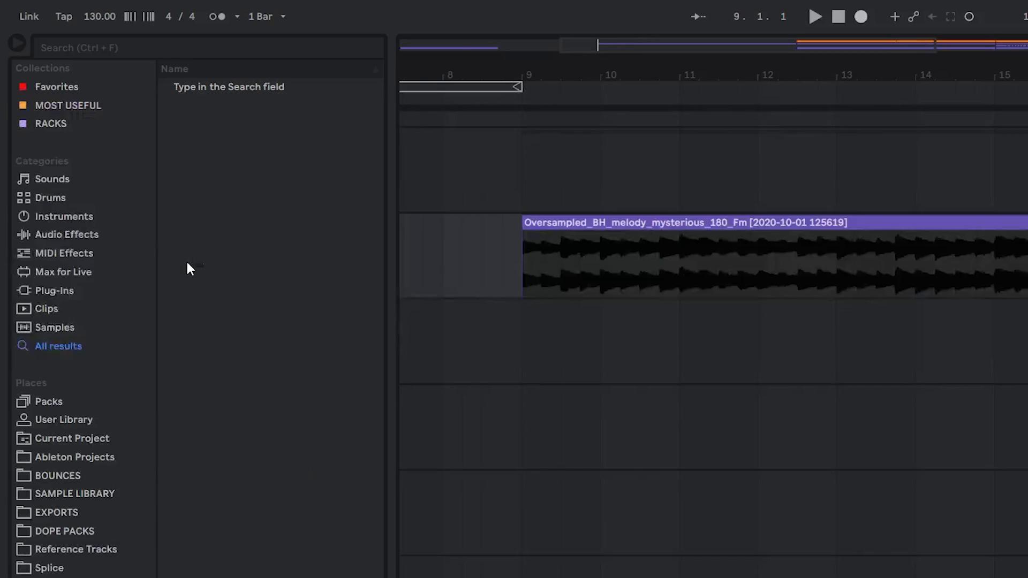
{"action": "key", "text": "space"}
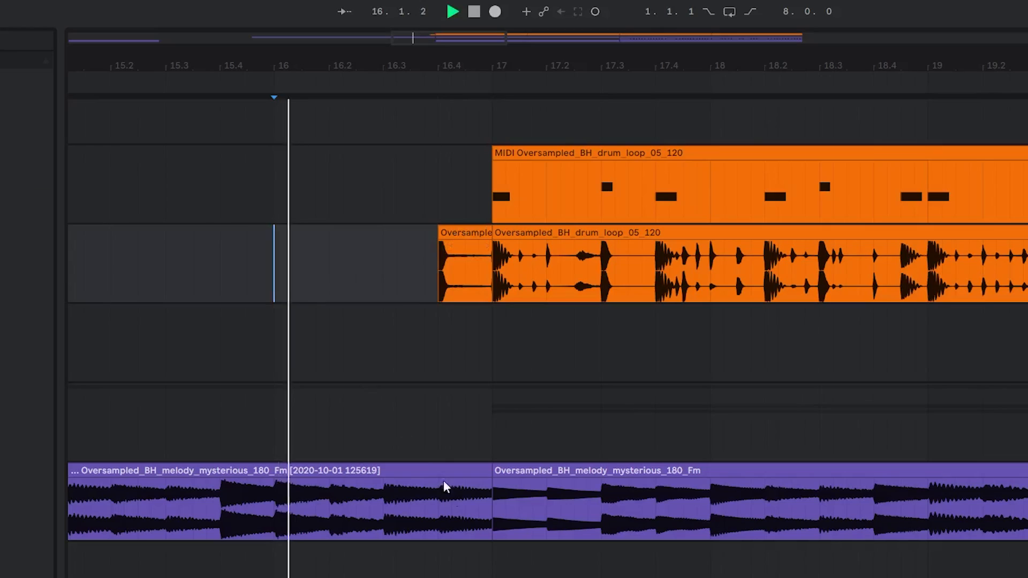
Step: Cut the intro melody out between 16.4 and bar 17, leaving a gap before the main drums enter
{"action": "left_click_drag", "start_coordinate": [444, 486], "coordinate": [493, 480]}
{"action": "key", "text": "Delete"}
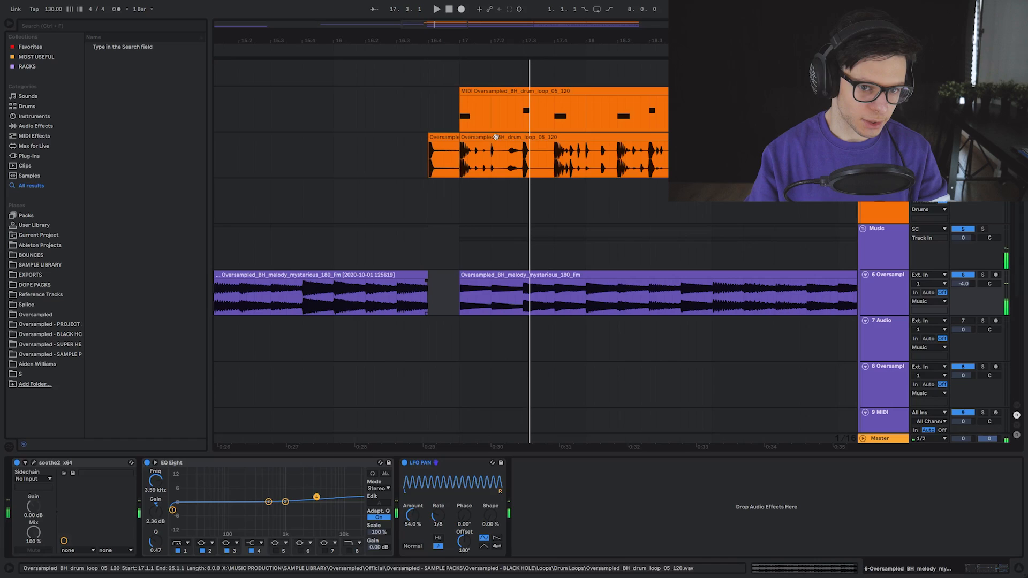
{"action": "right_click", "coordinate": [533, 233]}
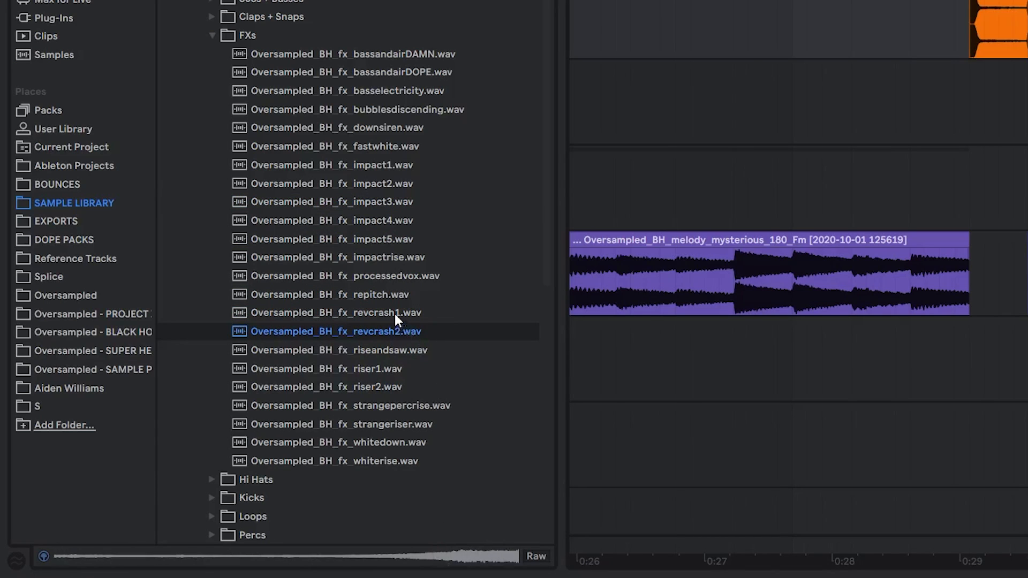
Step: Preview Oversampled_BH_fx_revcrash1.wav and place it at 15.4.1 above the intro melody as a build-up
{"action": "left_click", "coordinate": [396, 314]}
{"action": "scroll", "coordinate": [867, 75], "scroll_direction": "left", "scroll_amount": 3}
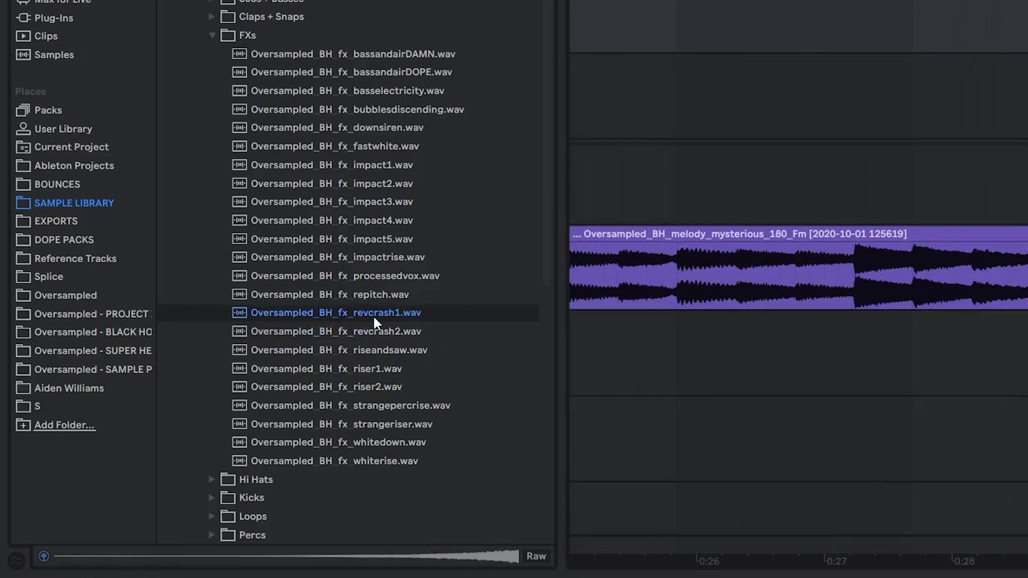
{"action": "left_click_drag", "start_coordinate": [792, 74], "coordinate": [792, 75]}
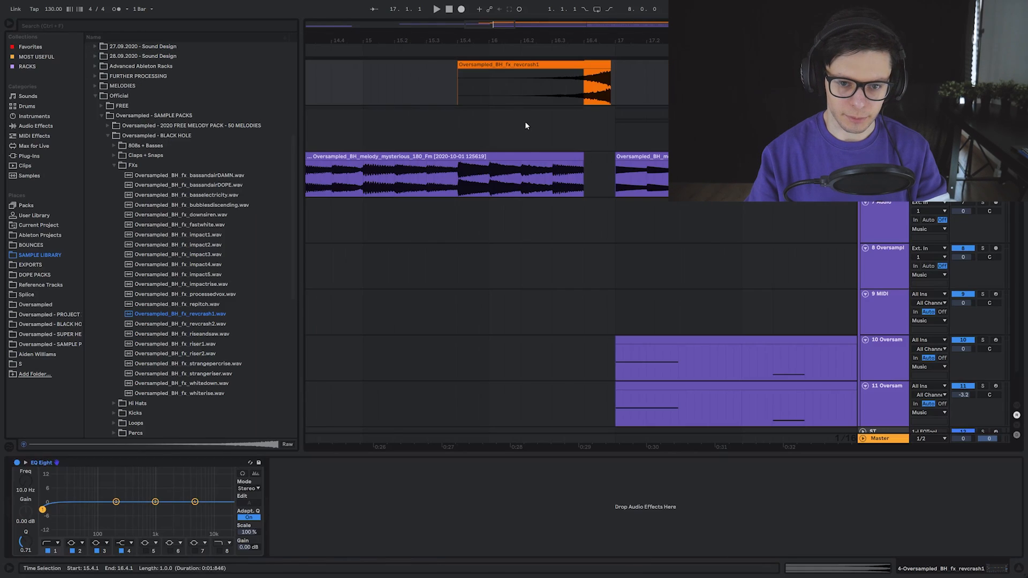
Step: Cut off the reverse crash's tail so the clip ends at 16.4.1
{"action": "left_click", "coordinate": [592, 94]}
{"action": "left_click_drag", "start_coordinate": [584, 88], "coordinate": [533, 87]}
{"action": "scroll", "coordinate": [624, 161], "scroll_direction": "up", "scroll_amount": 2}
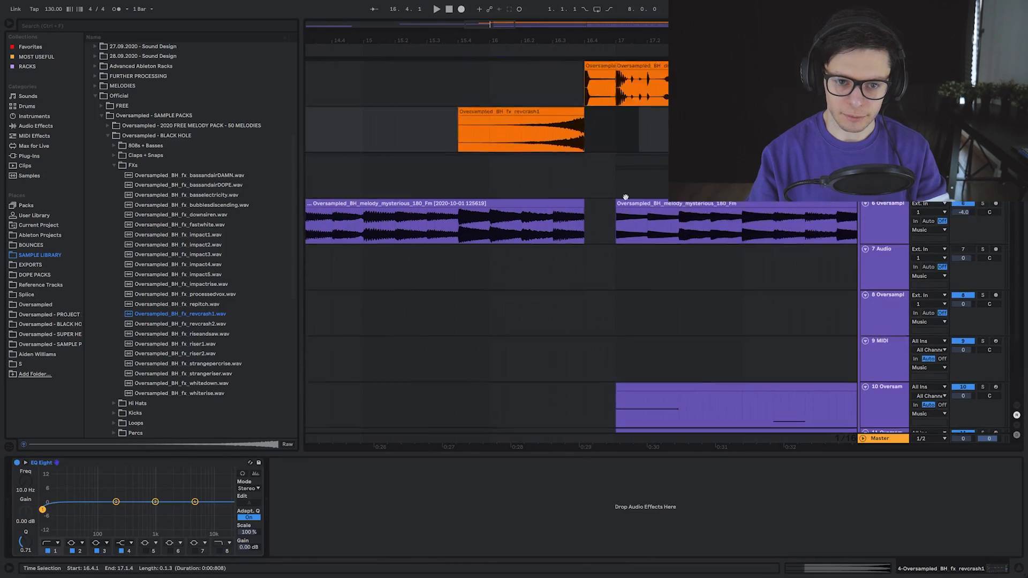
Step: Play back the transition from the reverse crash build-up into the main drums at bar 17
{"action": "left_click", "coordinate": [426, 84]}
{"action": "key", "text": "space"}
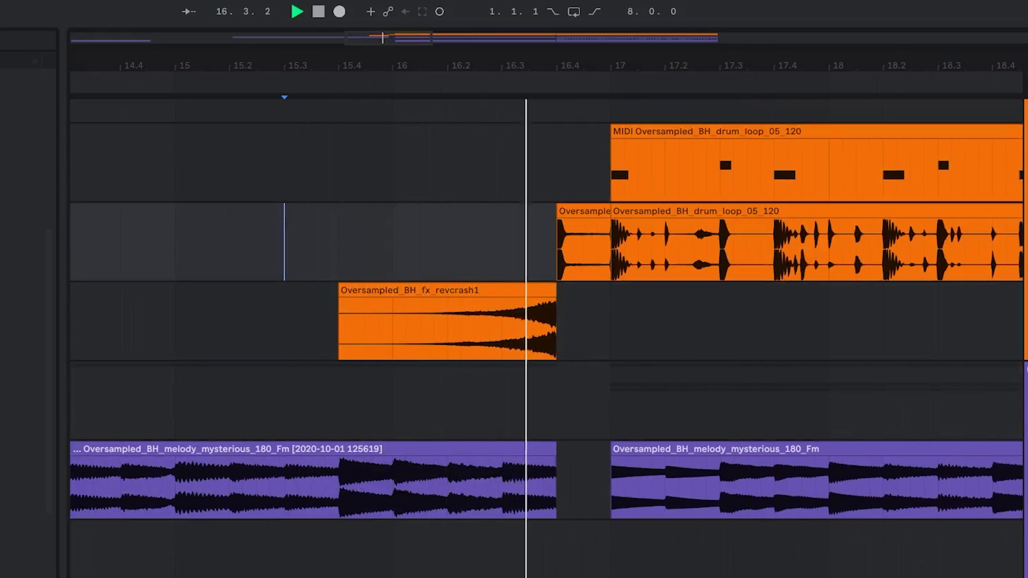
{"action": "scroll", "coordinate": [761, 325], "scroll_direction": "down", "scroll_amount": 3}
{"action": "scroll", "coordinate": [728, 306], "scroll_direction": "up", "scroll_amount": 2}
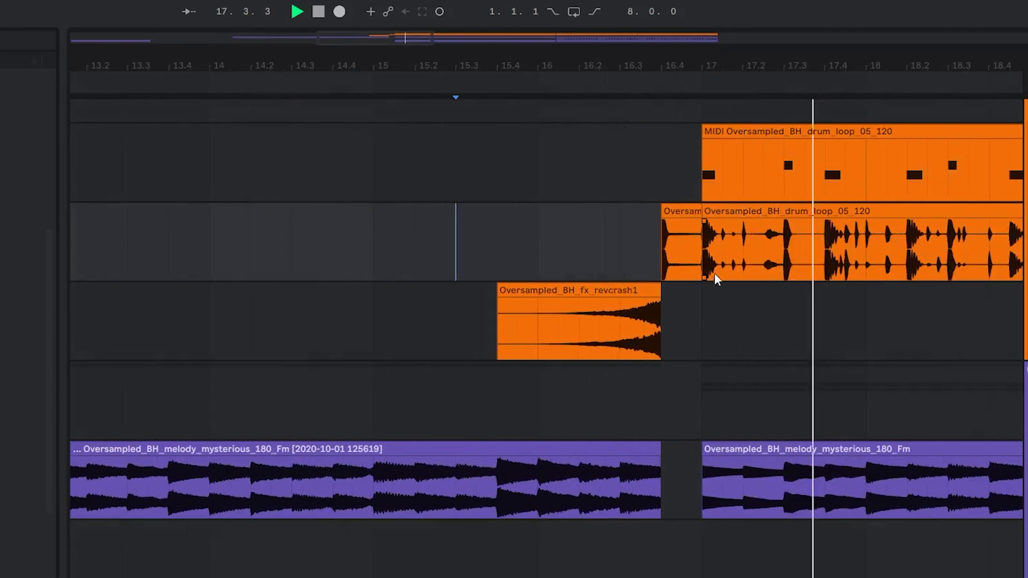
{"action": "key", "text": "space"}
{"action": "left_click_drag", "start_coordinate": [676, 211], "coordinate": [674, 235]}
{"action": "left_click", "coordinate": [619, 242]}
{"action": "key", "text": "space"}
{"action": "left_click_drag", "start_coordinate": [826, 301], "coordinate": [765, 318]}
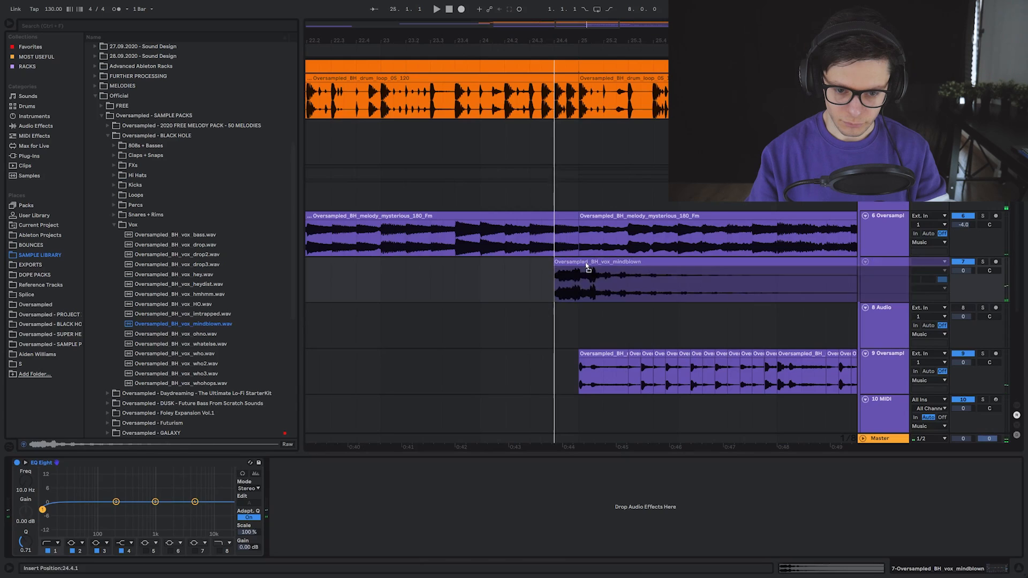
Step: Place Oversampled_BH_vox_mindblown just before bar 25 above the chopped melody clips and audition its entry
{"action": "left_click", "coordinate": [560, 269]}
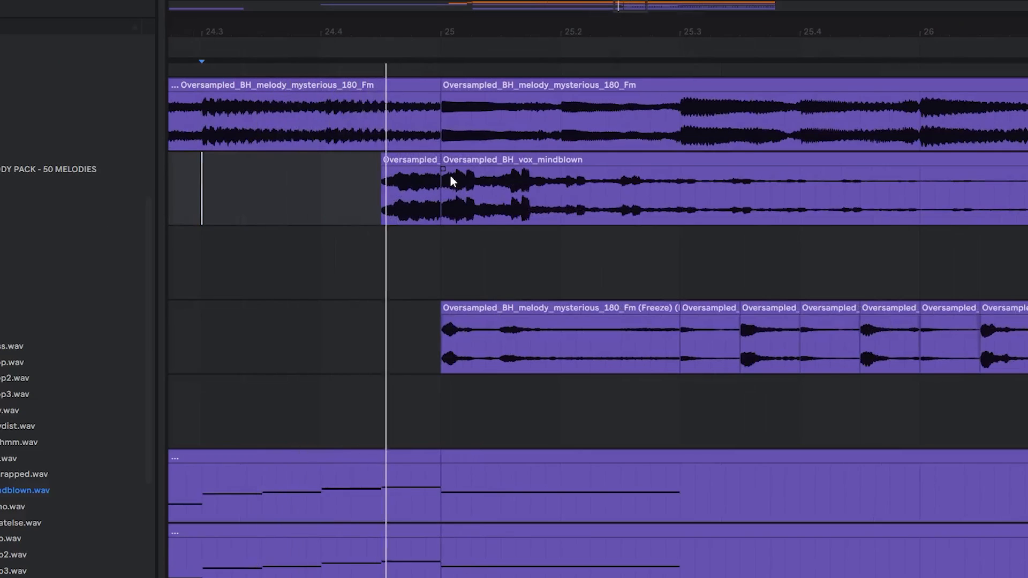
{"action": "scroll", "coordinate": [450, 175], "scroll_direction": "up", "scroll_amount": 4}
{"action": "scroll", "coordinate": [419, 177], "scroll_direction": "down", "scroll_amount": 5}
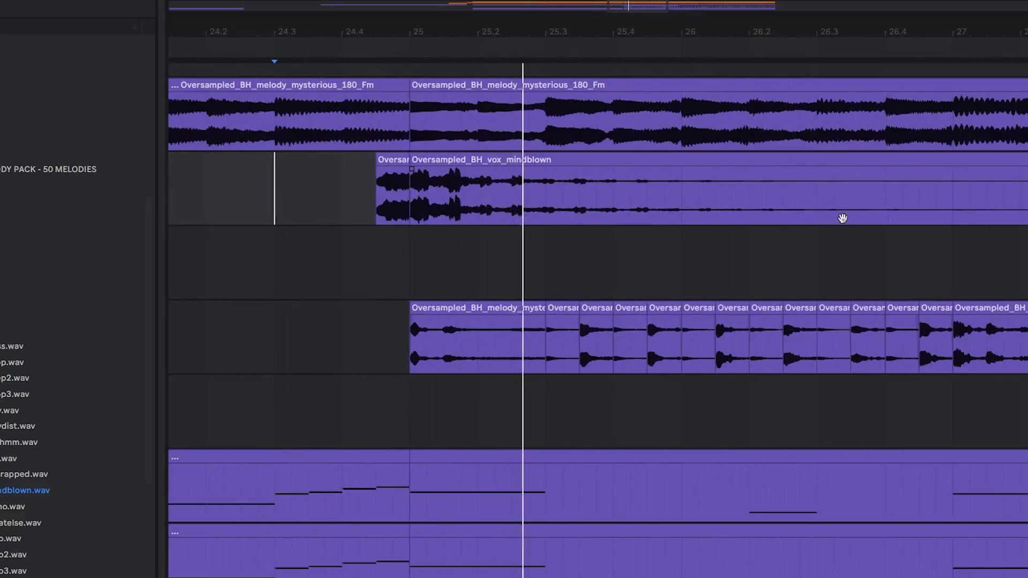
{"action": "scroll", "coordinate": [896, 237], "scroll_direction": "down", "scroll_amount": 4}
{"action": "left_click_drag", "start_coordinate": [842, 218], "coordinate": [553, 274]}
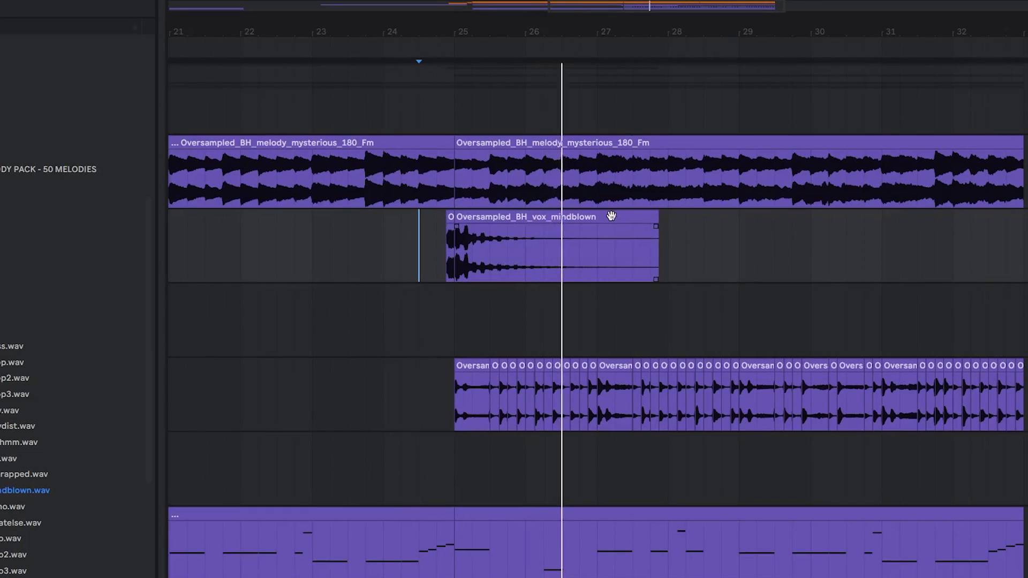
{"action": "left_click_drag", "start_coordinate": [611, 216], "coordinate": [718, 229]}
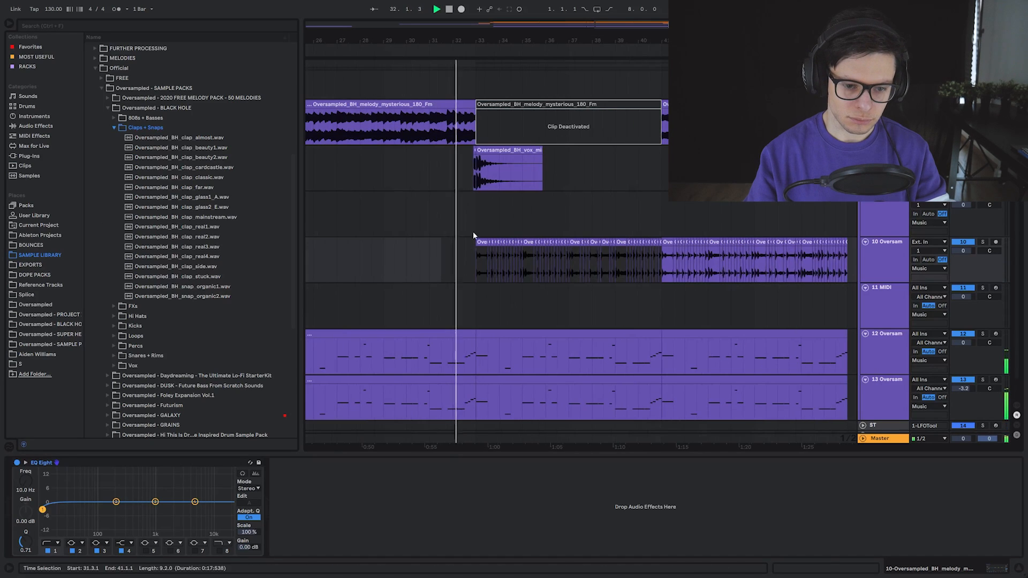
Step: Set the insert marker at 33.1.1 and select the chopped melody clips from bar 33 to bar 41
{"action": "left_click", "coordinate": [476, 225]}
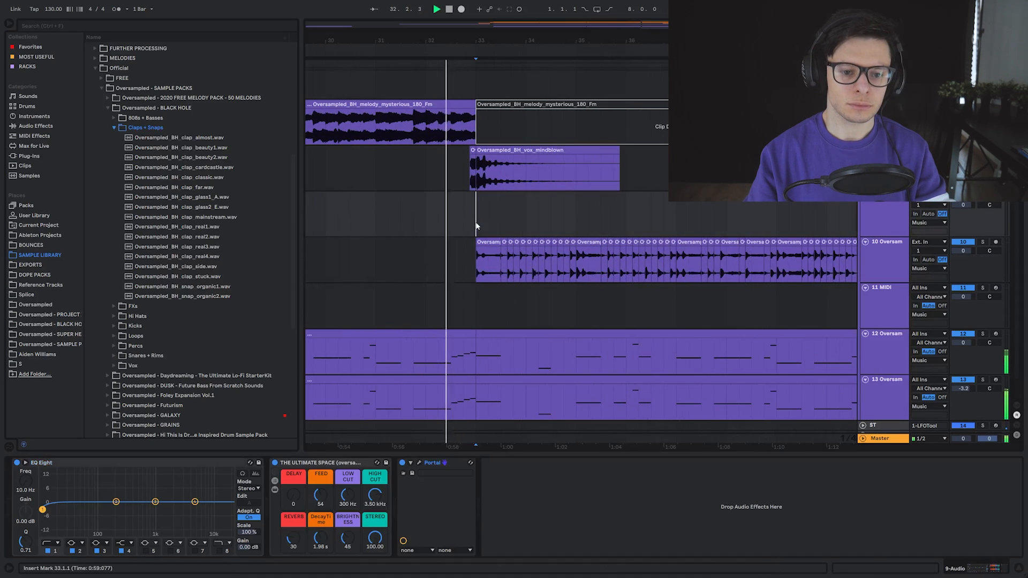
{"action": "left_click_drag", "start_coordinate": [559, 208], "coordinate": [495, 210]}
{"action": "scroll", "coordinate": [556, 206], "scroll_direction": "down", "scroll_amount": 3}
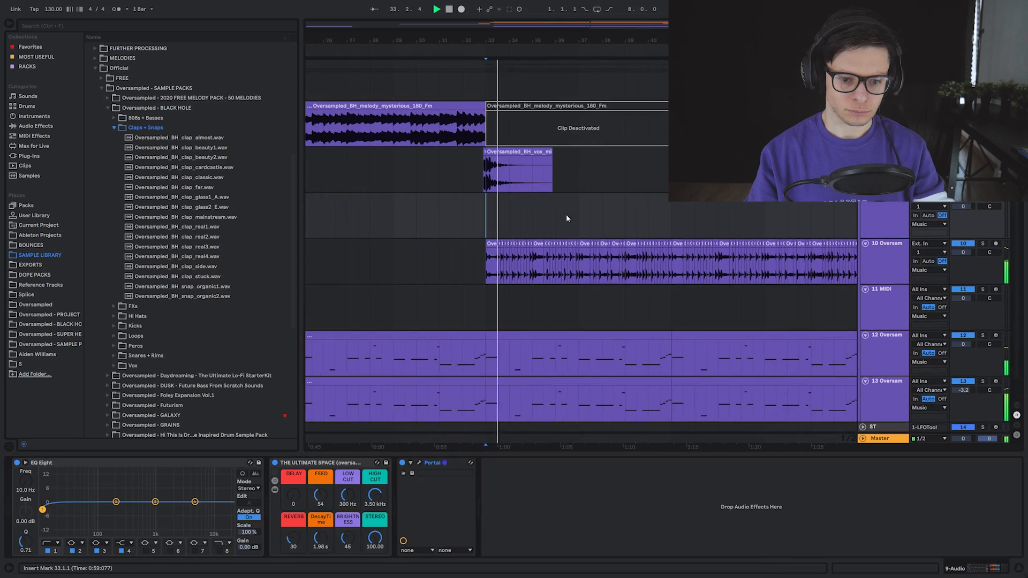
{"action": "left_click_drag", "start_coordinate": [599, 213], "coordinate": [551, 216]}
{"action": "left_click", "coordinate": [441, 246]}
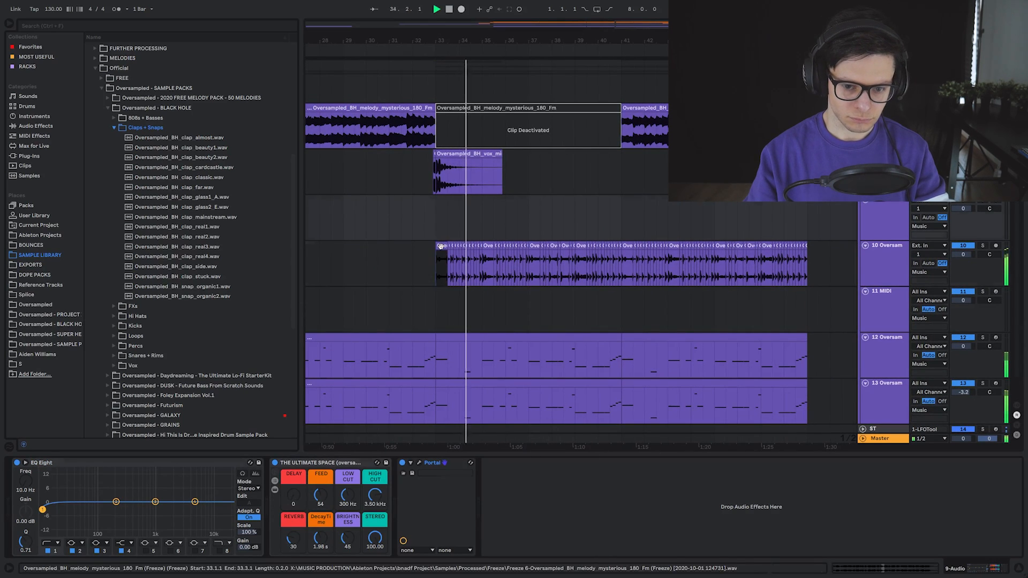
{"action": "left_click", "coordinate": [619, 246], "text": "shift"}
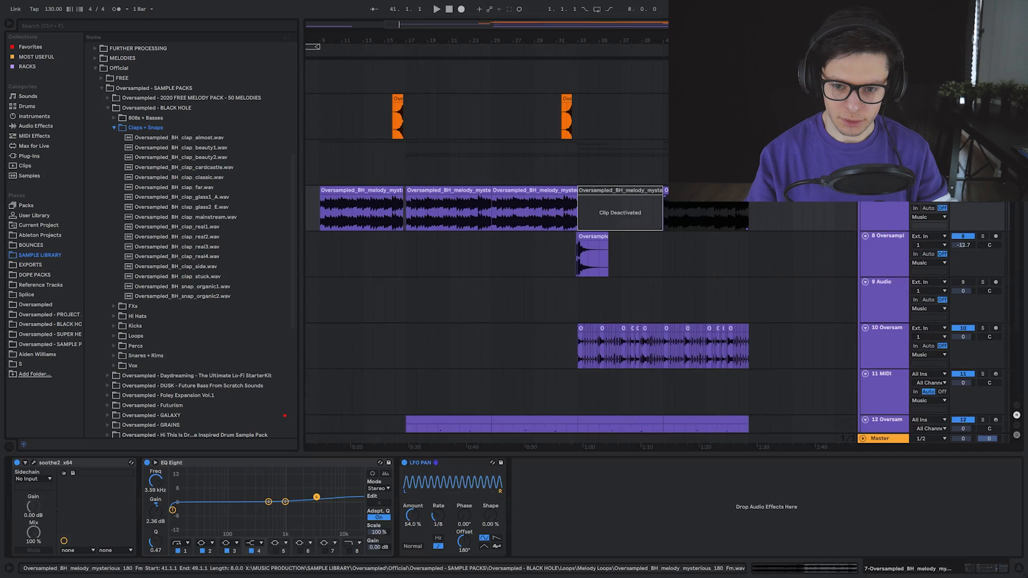
Step: Cut off the end of the melody clip starting at bar 41 so it stops at 48.4.1
{"action": "scroll", "coordinate": [758, 191], "scroll_direction": "up", "scroll_amount": 3}
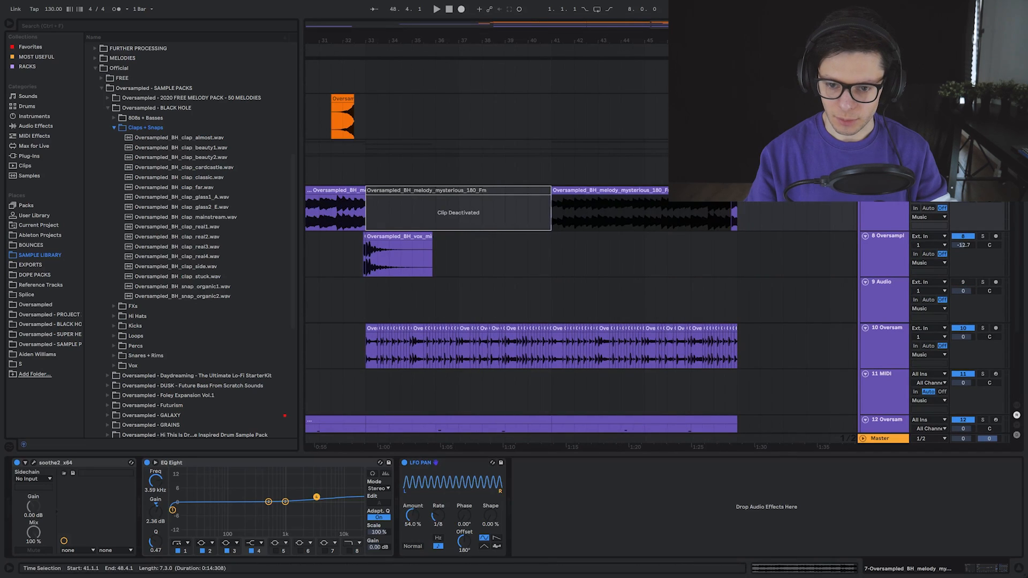
{"action": "left_click_drag", "start_coordinate": [737, 192], "coordinate": [731, 192]}
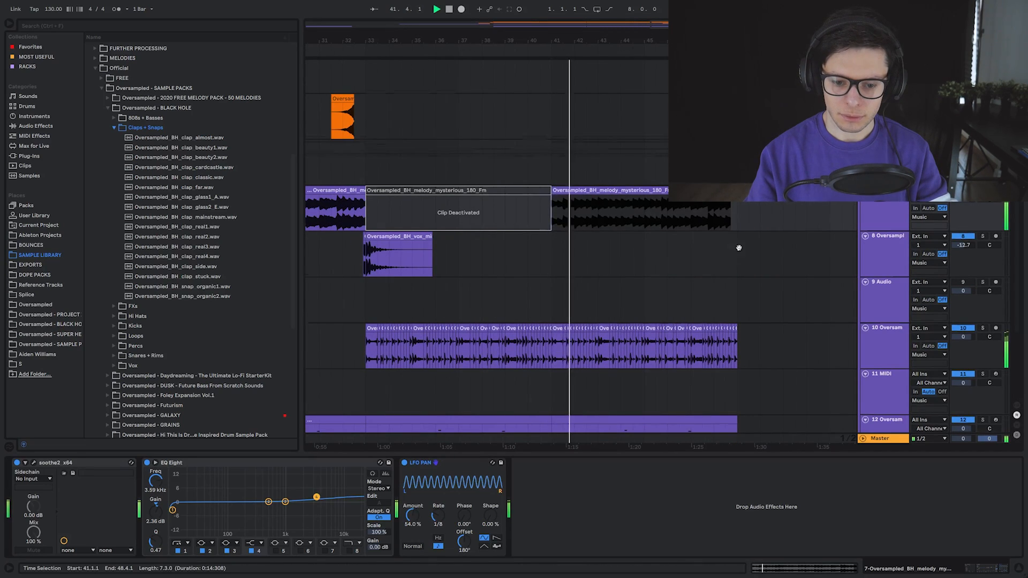
{"action": "scroll", "coordinate": [739, 247], "scroll_direction": "down", "scroll_amount": 3}
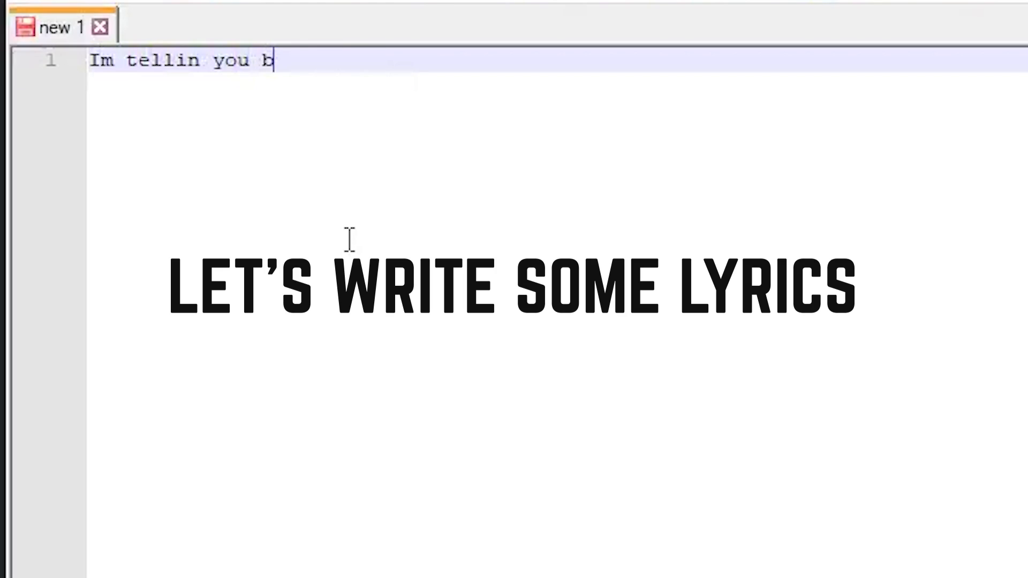
Step: In Notepad++, write the lyric lines "Im tellin you bro" and "Check out the pack"
{"action": "type", "text": "ro"}
{"action": "key", "text": "Return"}
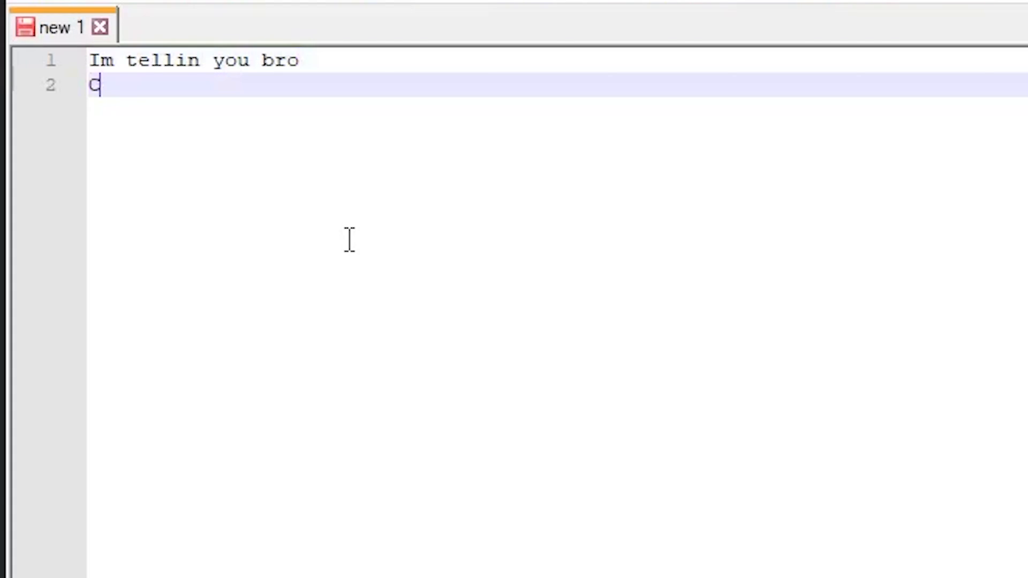
{"action": "type", "text": "Check out the pack"}
{"action": "key", "text": "Return"}
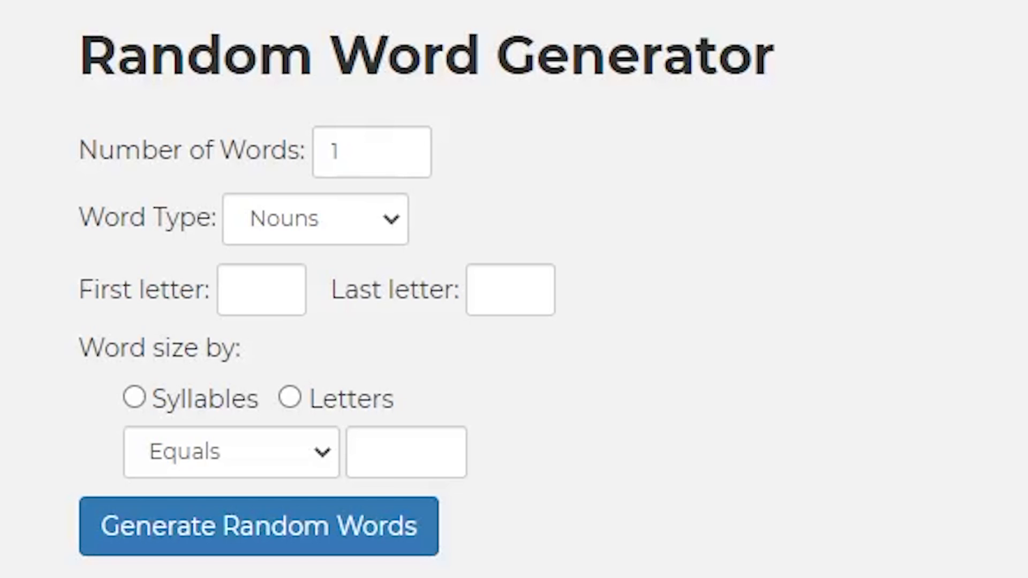
Step: Generate a random noun, then in the lyrics move "sleeve" onto the "punch" line and remove the empty line
{"action": "left_click", "coordinate": [259, 526]}
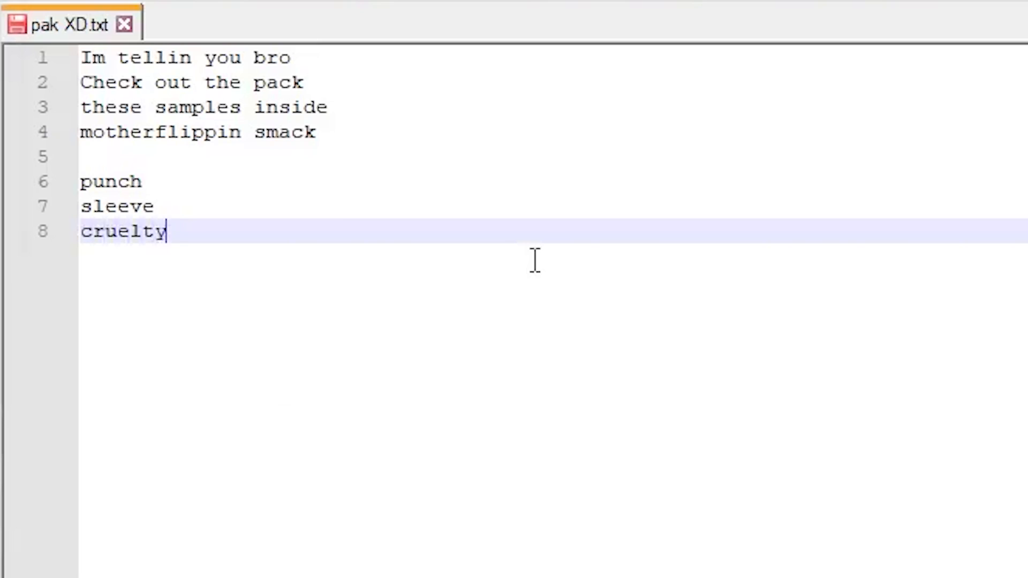
{"action": "double_click", "coordinate": [90, 206]}
{"action": "key", "text": "ctrl+x"}
{"action": "left_click", "coordinate": [259, 185]}
{"action": "key", "text": "ctrl+v"}
{"action": "left_click", "coordinate": [140, 182]}
{"action": "left_click", "coordinate": [130, 204]}
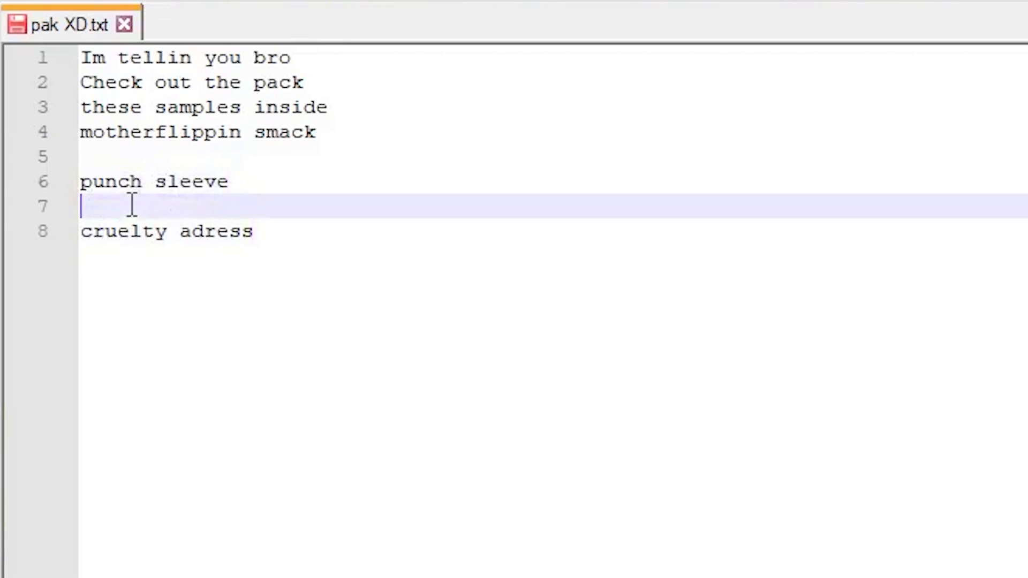
{"action": "key", "text": "BackSpace"}
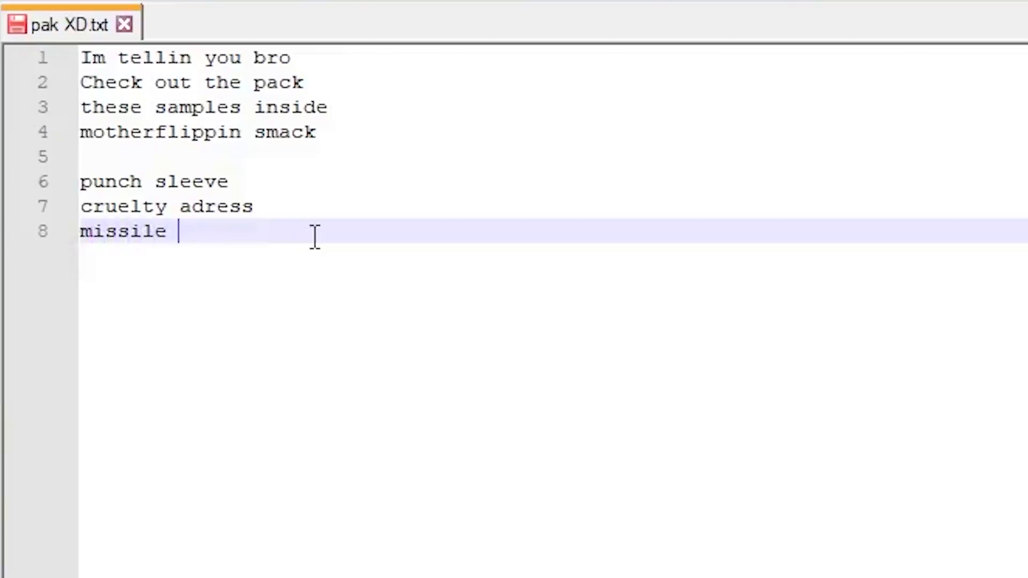
Step: Complete the "missile condition" lyric line and add "face recognition" on the line below
{"action": "type", "text": "condition"}
{"action": "key", "text": "Return"}
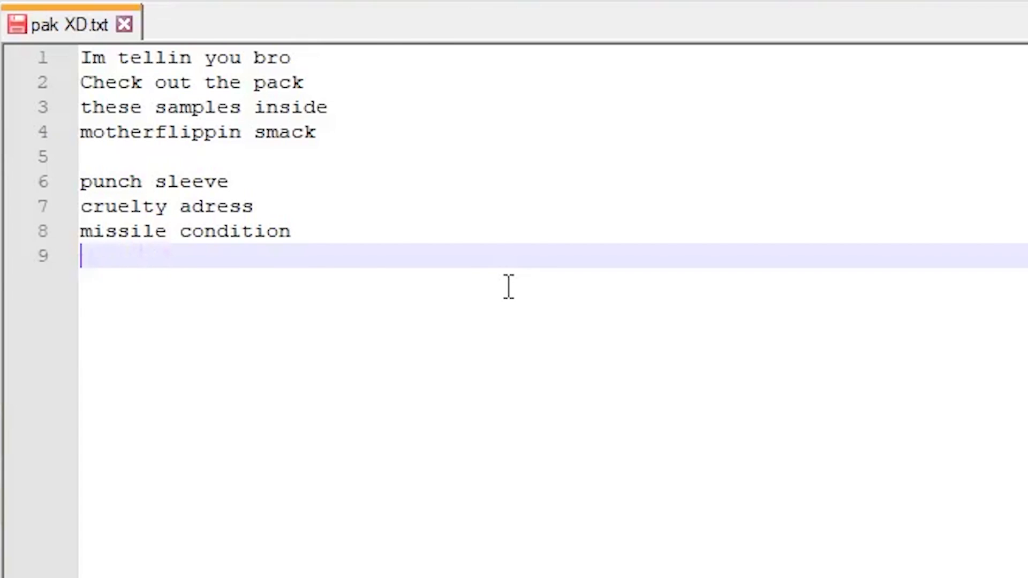
{"action": "type", "text": "face recognition"}
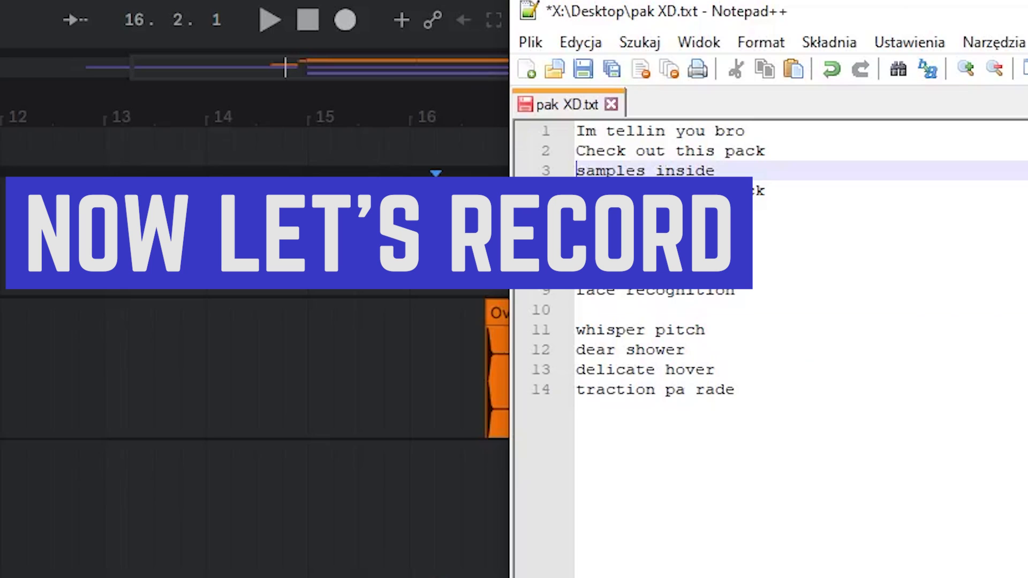
Step: In Ableton Live, set the start position to 13.2.1 and start recording
{"action": "left_click", "coordinate": [129, 161]}
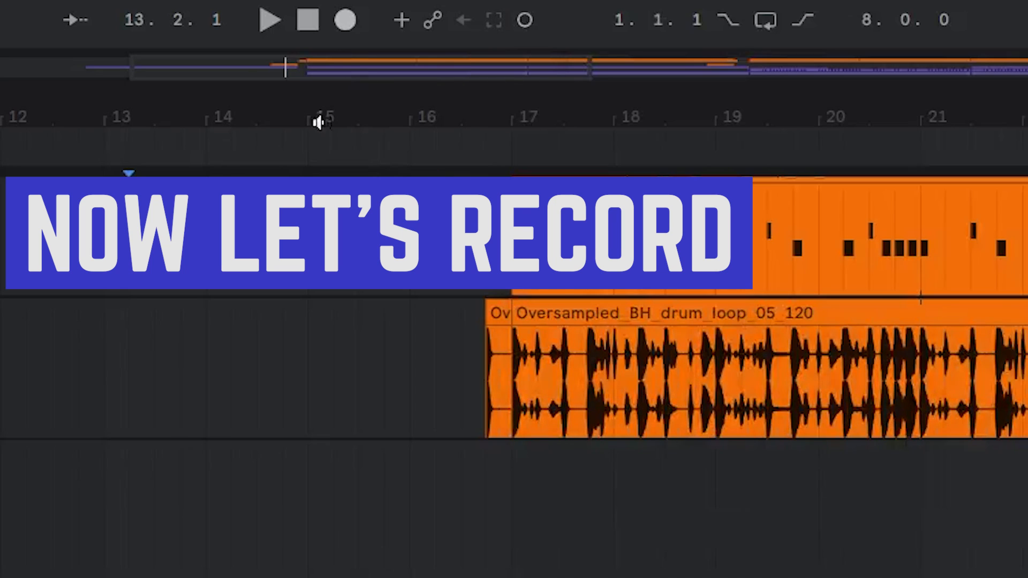
{"action": "left_click", "coordinate": [345, 22]}
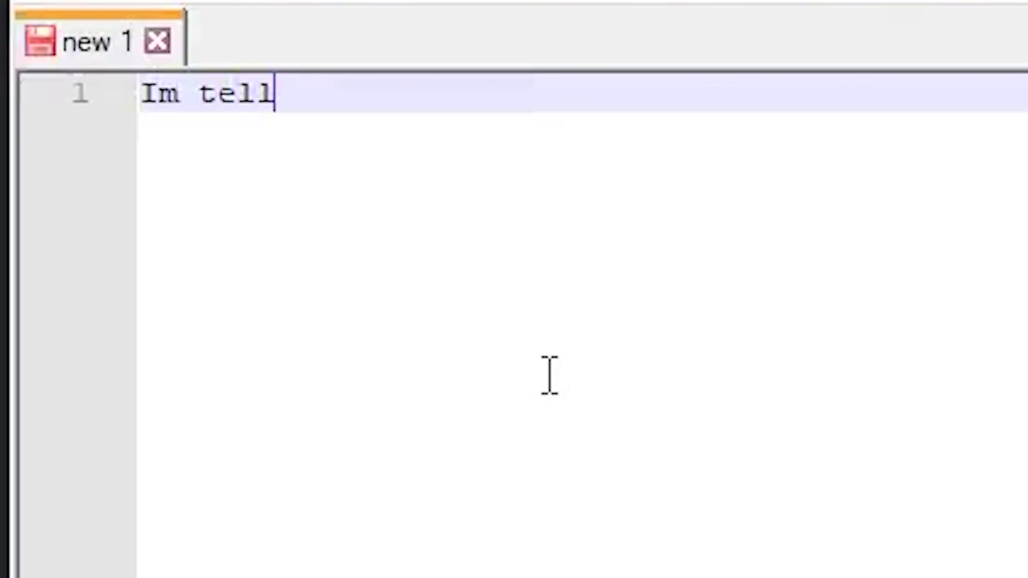
Step: Finish the opening lyric "Im tellin you bro" in the new Notepad++ document and begin the second line
{"action": "type", "text": "in you bro"}
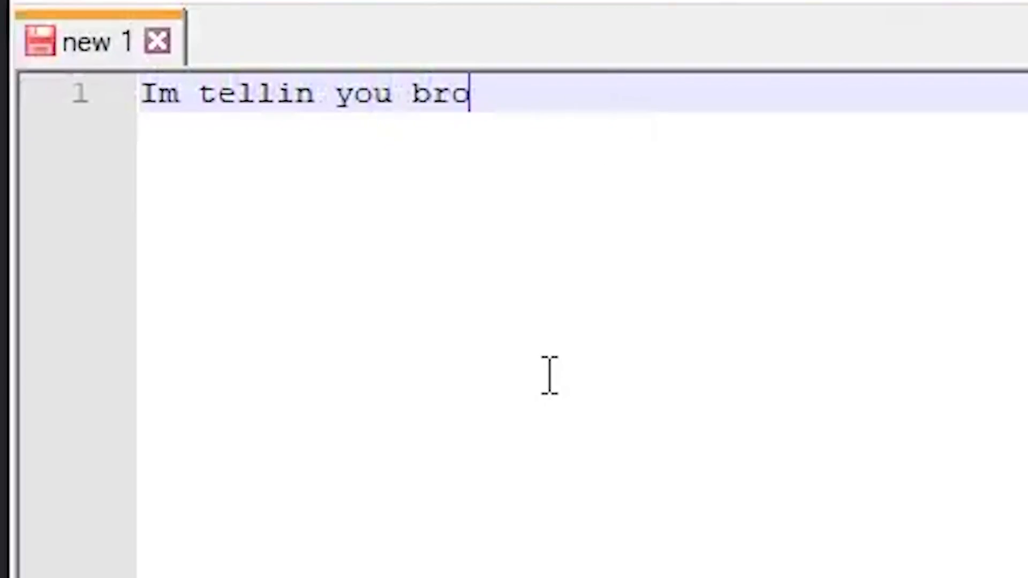
{"action": "key", "text": "Return"}
{"action": "type", "text": "C"}
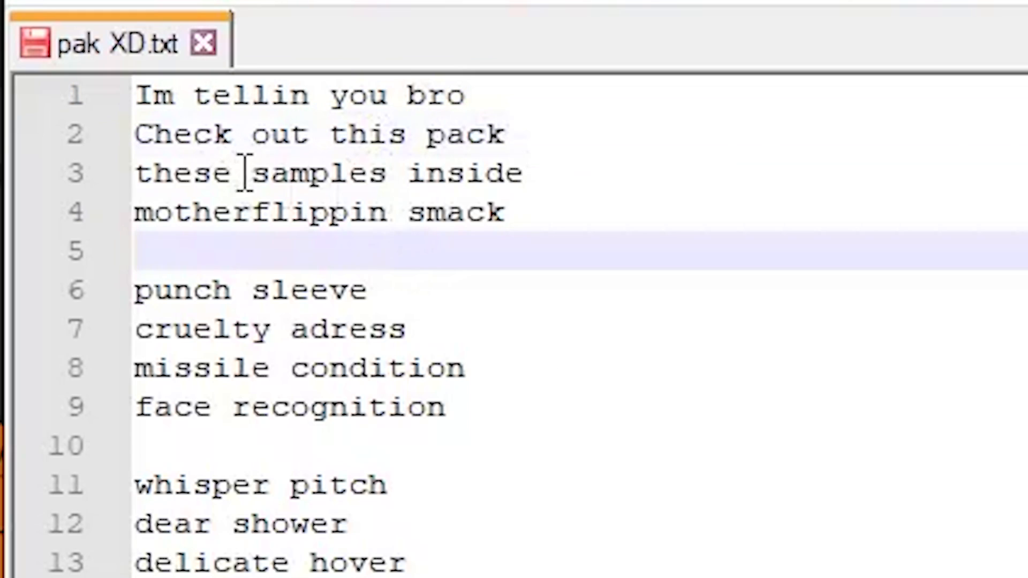
Step: Delete "these" from the third lyric line so it reads "samples inside"
{"action": "left_click", "coordinate": [248, 171]}
{"action": "key", "text": "BackSpace"}
{"action": "key", "text": "BackSpace"}
{"action": "key", "text": "BackSpace"}
{"action": "key", "text": "BackSpace"}
{"action": "key", "text": "BackSpace"}
{"action": "key", "text": "BackSpace"}
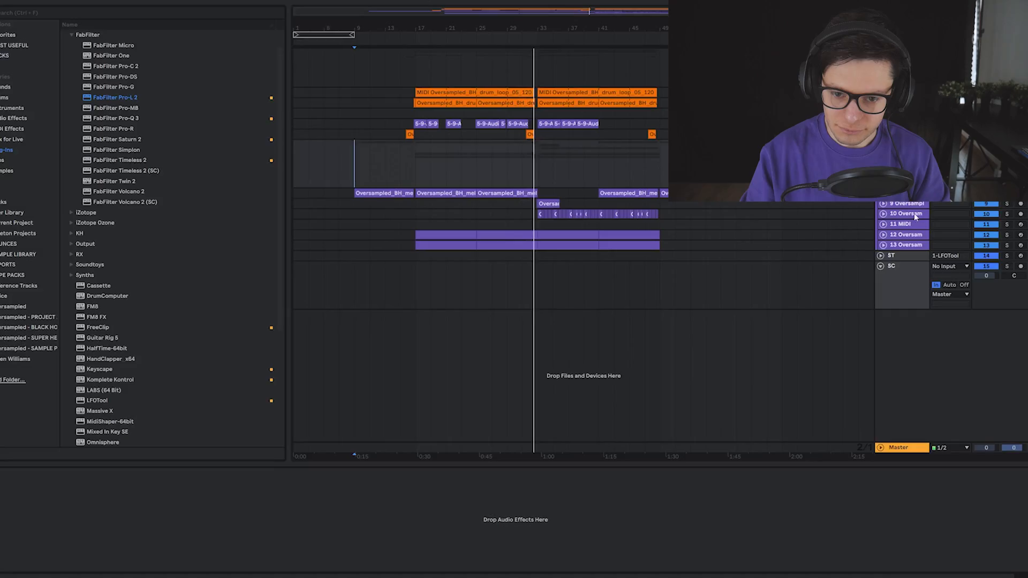
Step: In Ableton Live, unfold the chopped melody track 10 and set the insert marker after the last reverse crash on its track
{"action": "left_click", "coordinate": [884, 213]}
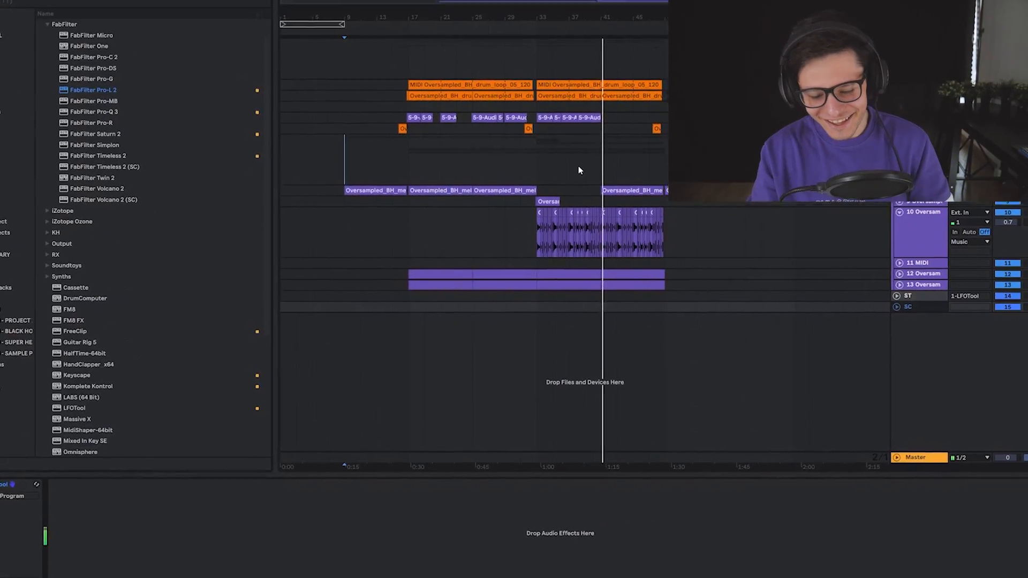
{"action": "scroll", "coordinate": [579, 168], "scroll_direction": "up", "scroll_amount": 5}
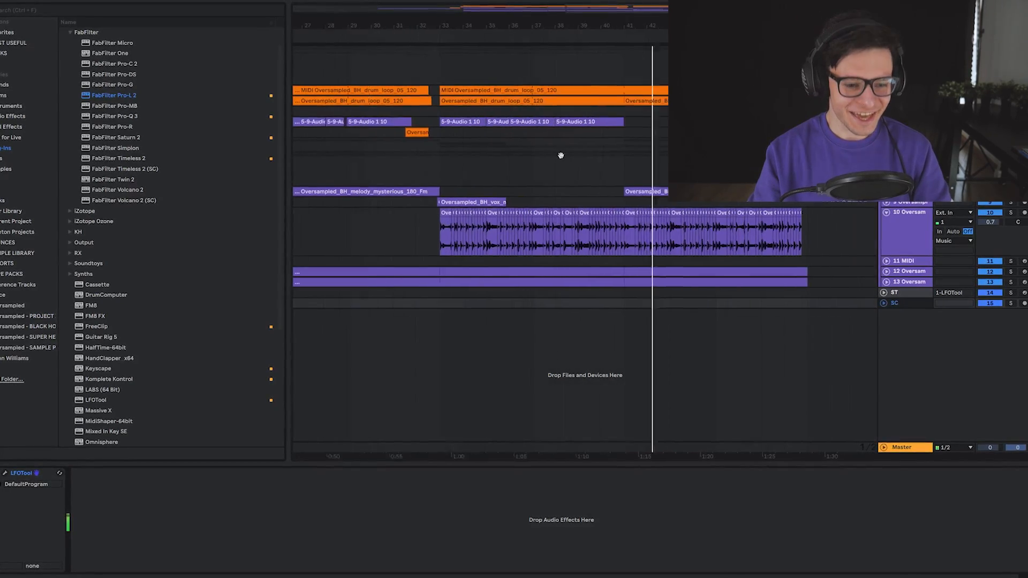
{"action": "scroll", "coordinate": [600, 151], "scroll_direction": "down", "scroll_amount": 5}
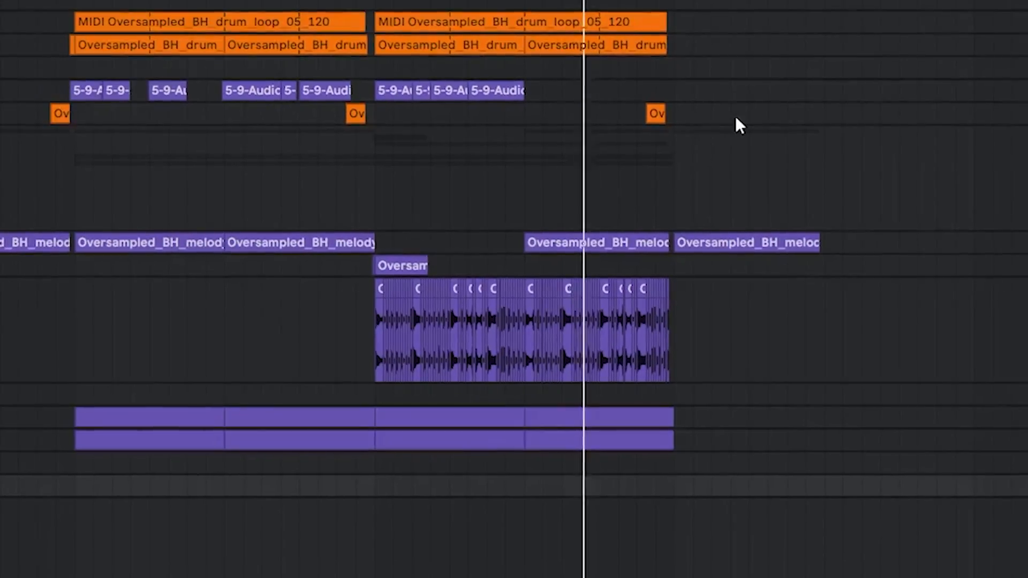
{"action": "left_click", "coordinate": [734, 131]}
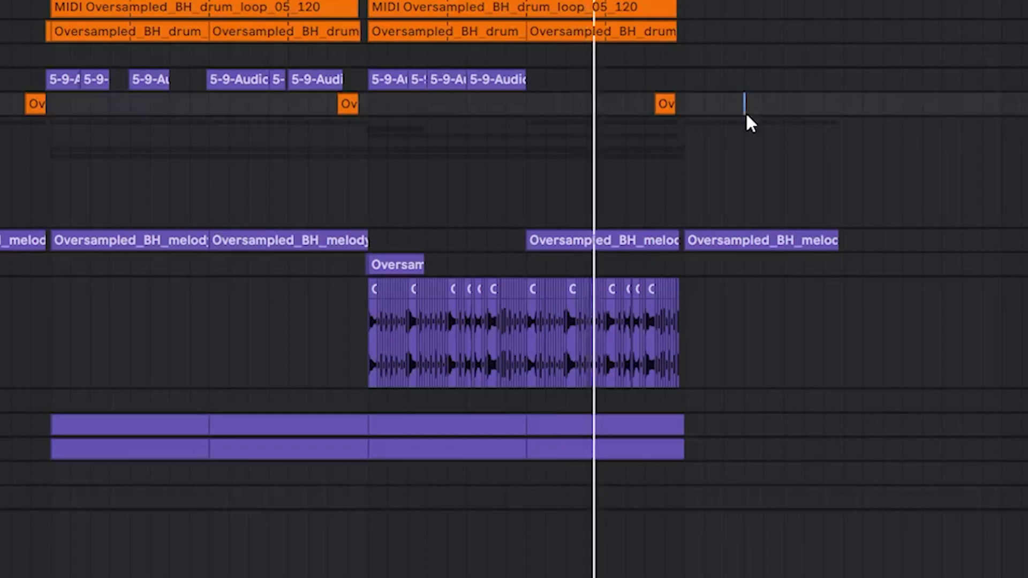